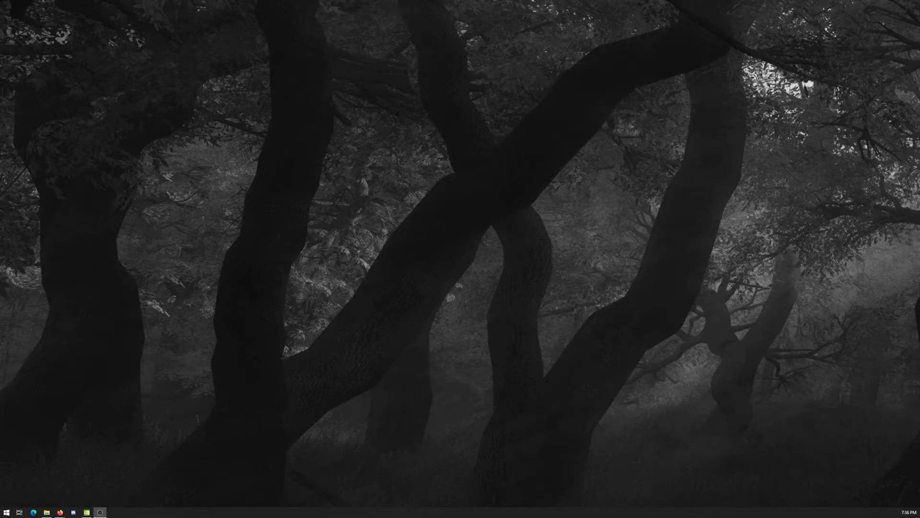
Step: Move the NVIDIA Control Panel window further to the left on the desktop
drag(724, 150, 640, 140)
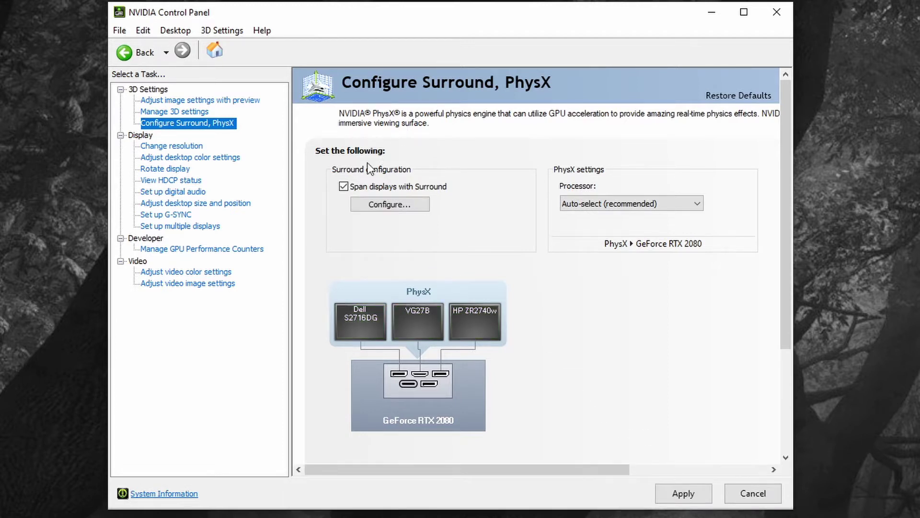
Step: Configure a 1 × 3 Surround topology with VG27B, Dell S2716DG and HP ZR2740w in that order
click(675, 495)
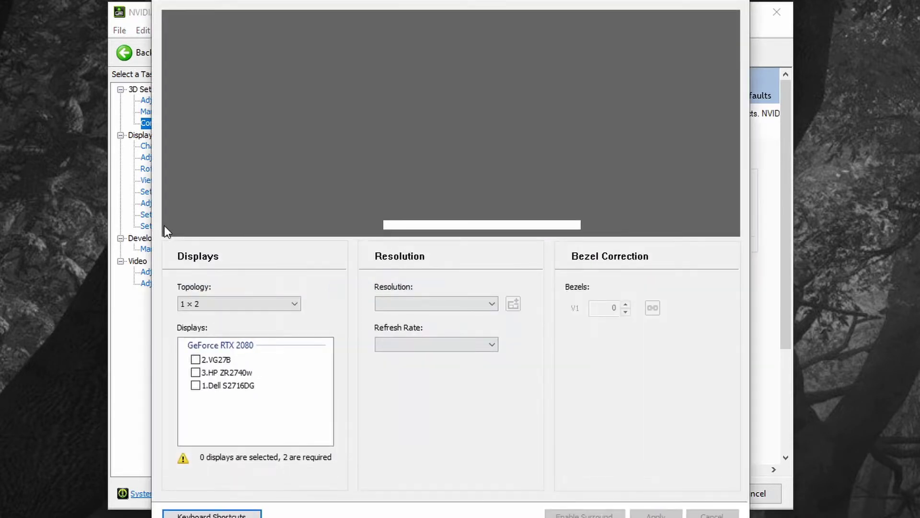
click(235, 305)
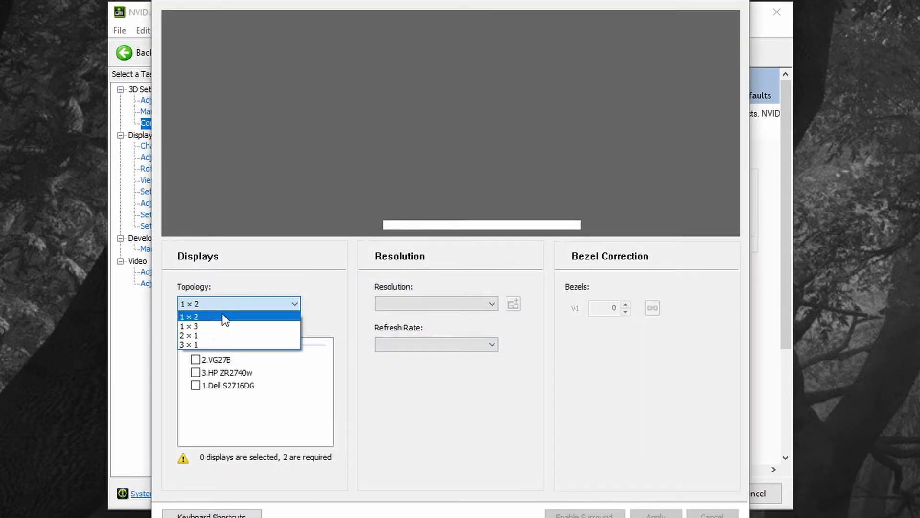
click(206, 331)
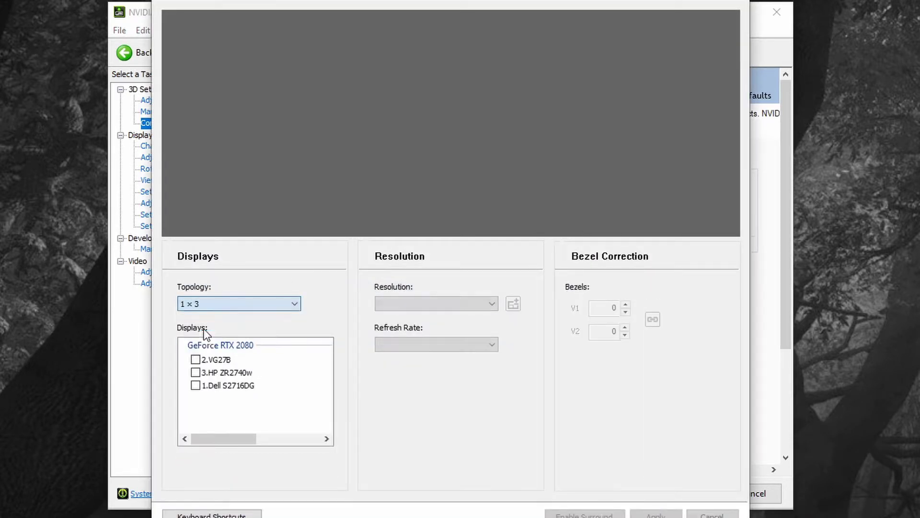
click(195, 360)
click(195, 372)
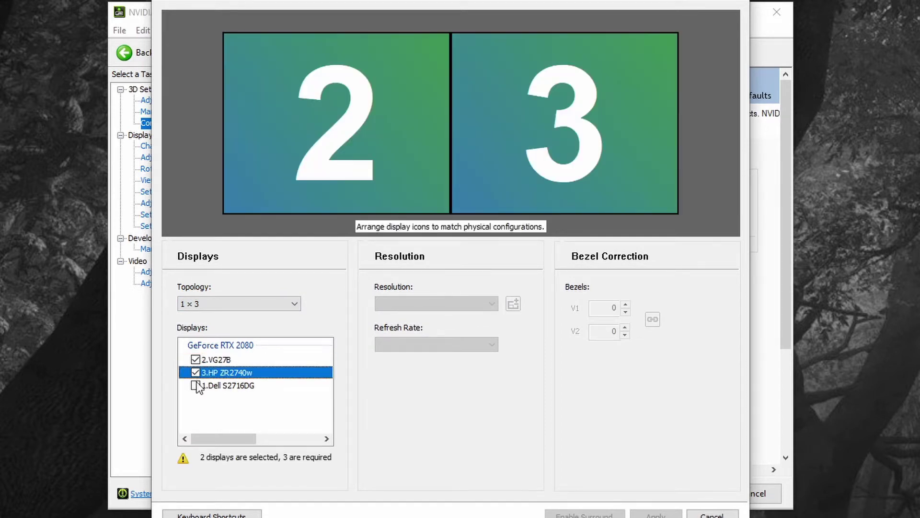
click(195, 386)
click(195, 386)
click(195, 372)
click(195, 385)
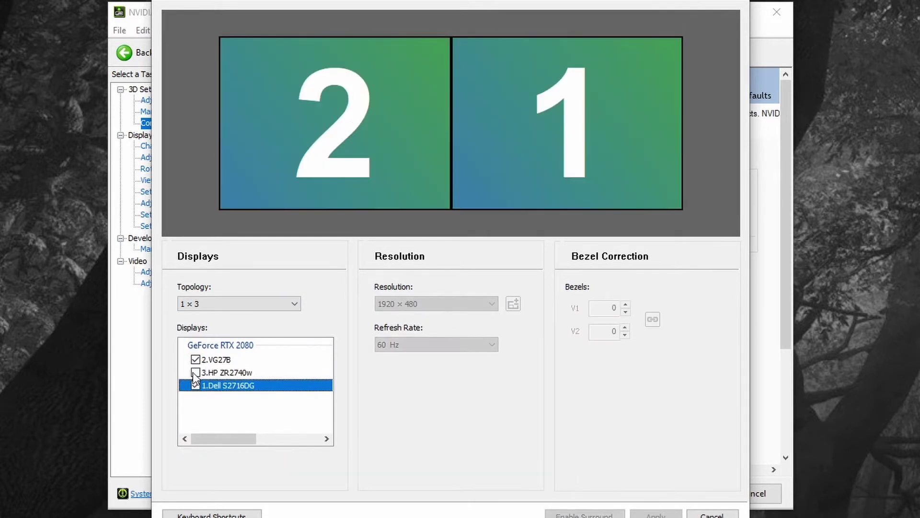
click(195, 372)
Step: Check the Surround options and keep the only resolution, 1920 × 480, at 60 Hz
click(432, 303)
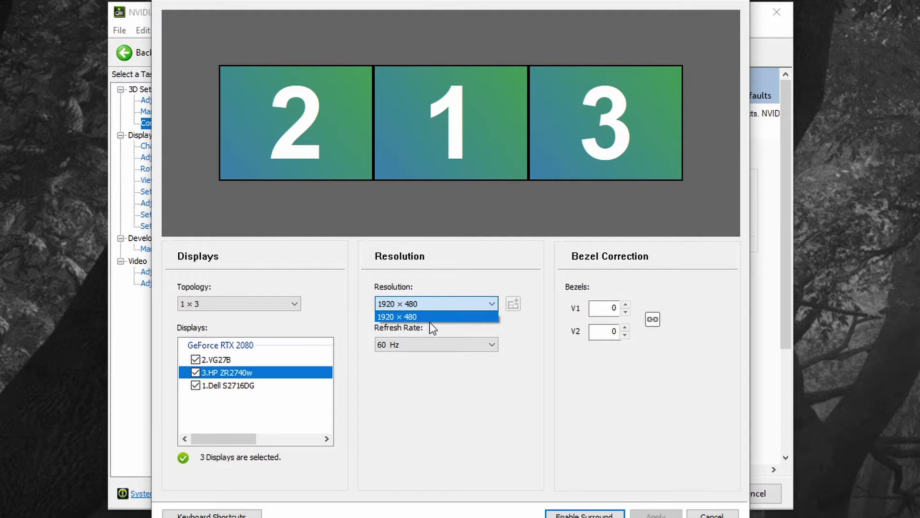
click(432, 343)
click(432, 343)
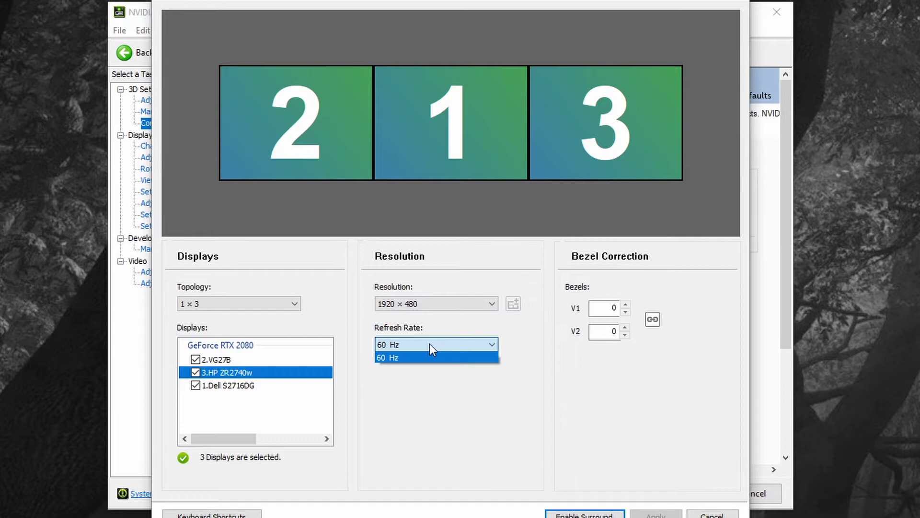
click(427, 346)
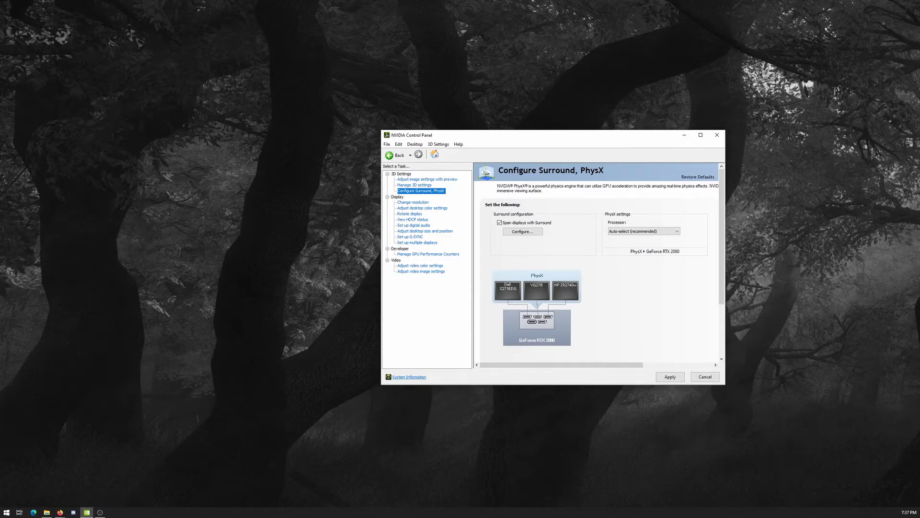
Step: In Firefox, download the Monitor Asset Manager installer mi_setup.exe from the EnTech page and open it
key(alt+Tab)
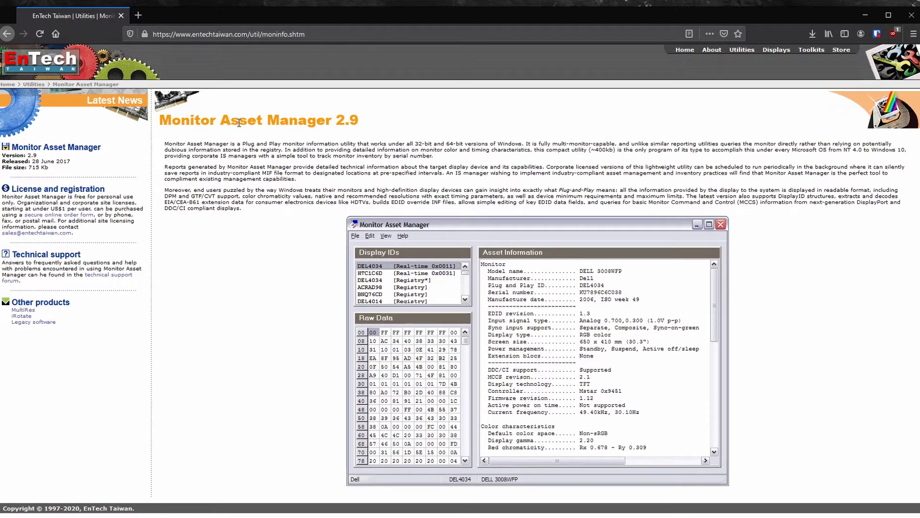
click(41, 147)
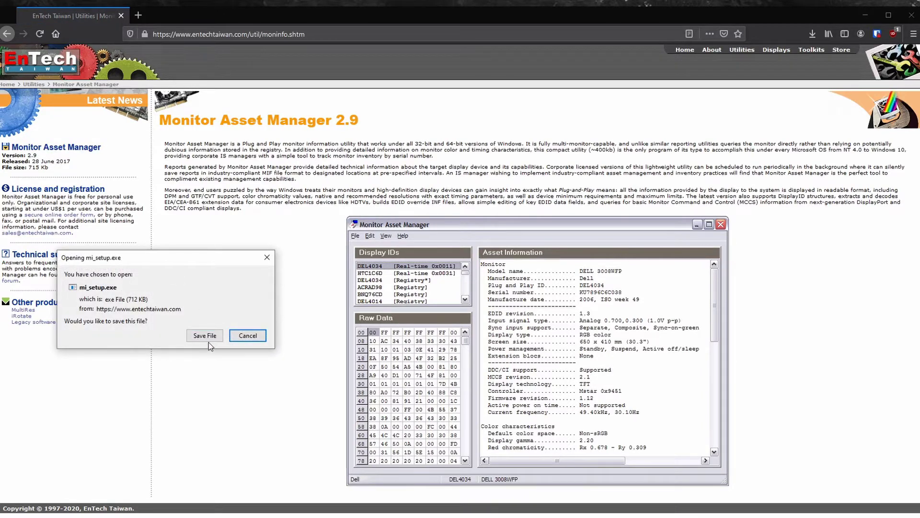
click(208, 340)
click(812, 31)
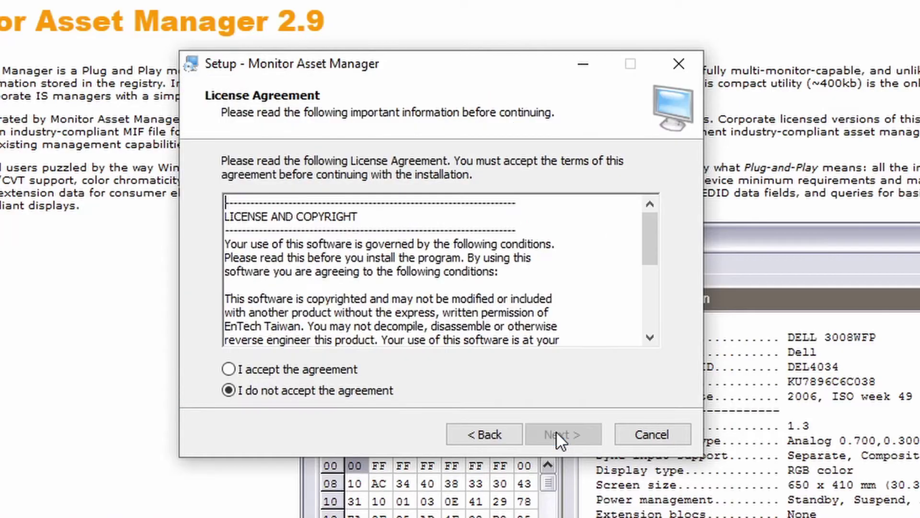
Step: Accept the licence and install MonInfo 2.9 with default location, folder and tasks, then launch it
click(306, 372)
click(551, 433)
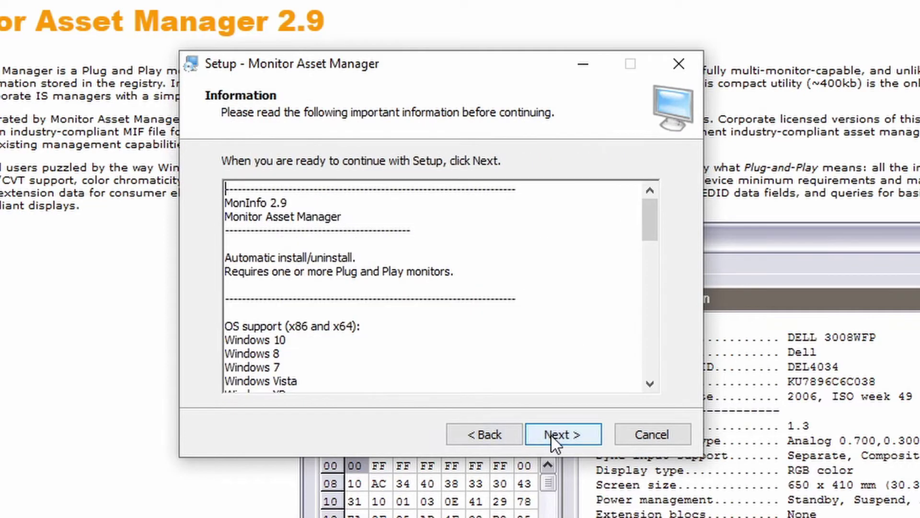
click(551, 433)
click(549, 435)
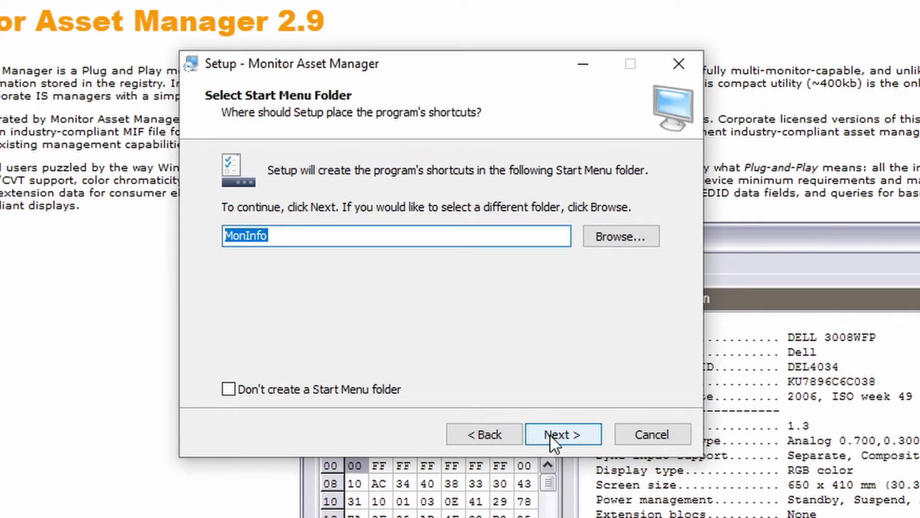
click(551, 434)
click(551, 435)
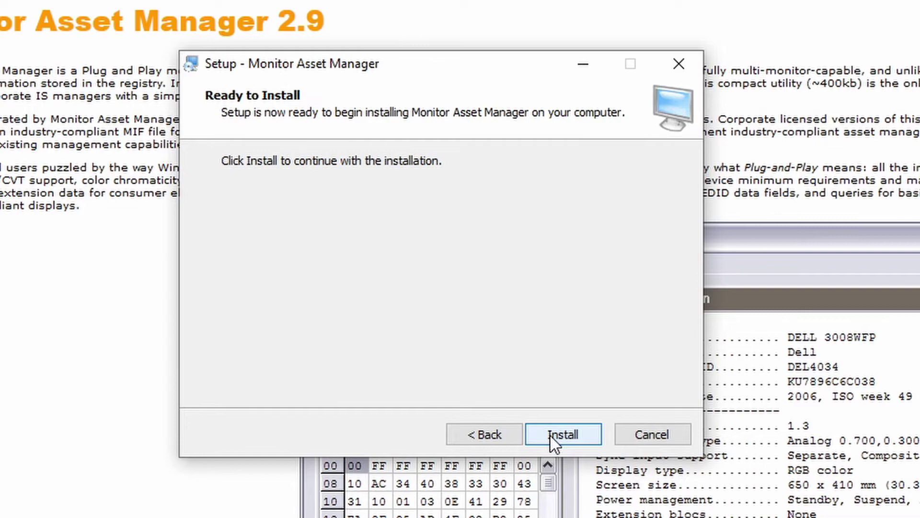
click(550, 435)
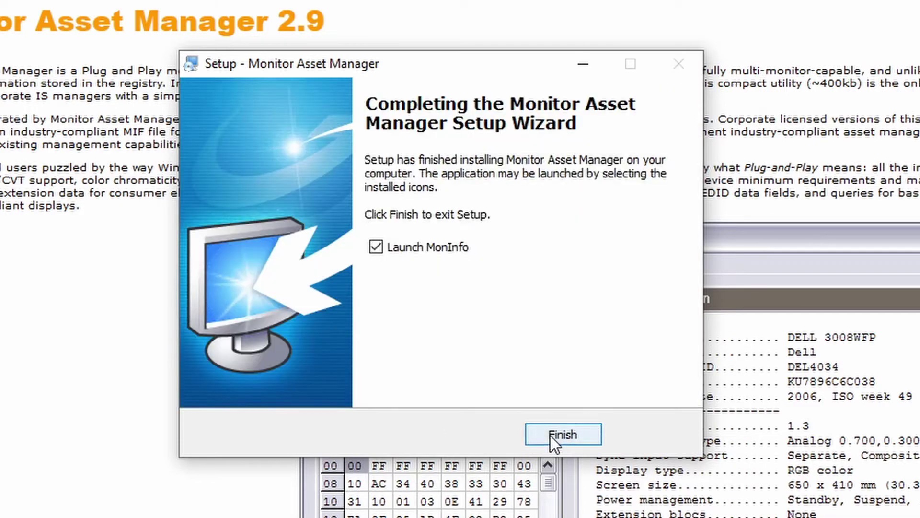
click(551, 435)
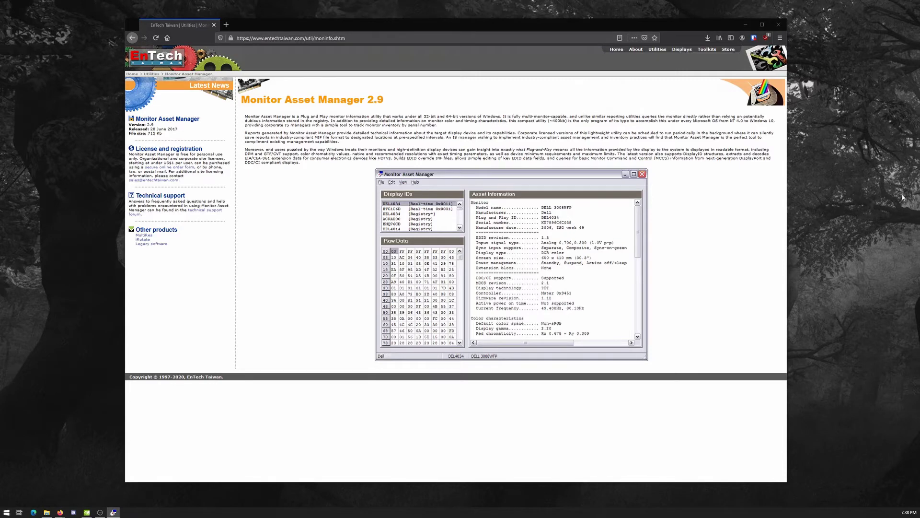
Step: Minimize Firefox and the NVIDIA Control Panel to reveal Monitor Asset Manager
click(746, 25)
click(746, 25)
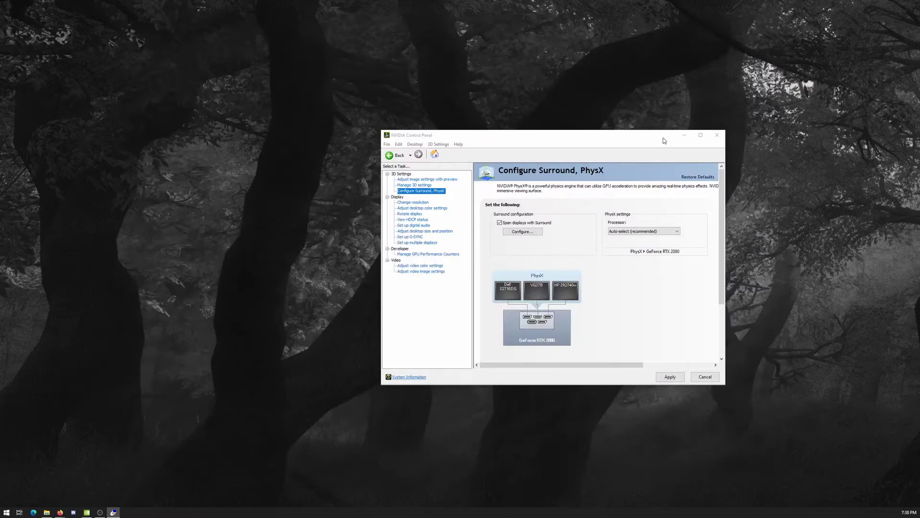
click(684, 135)
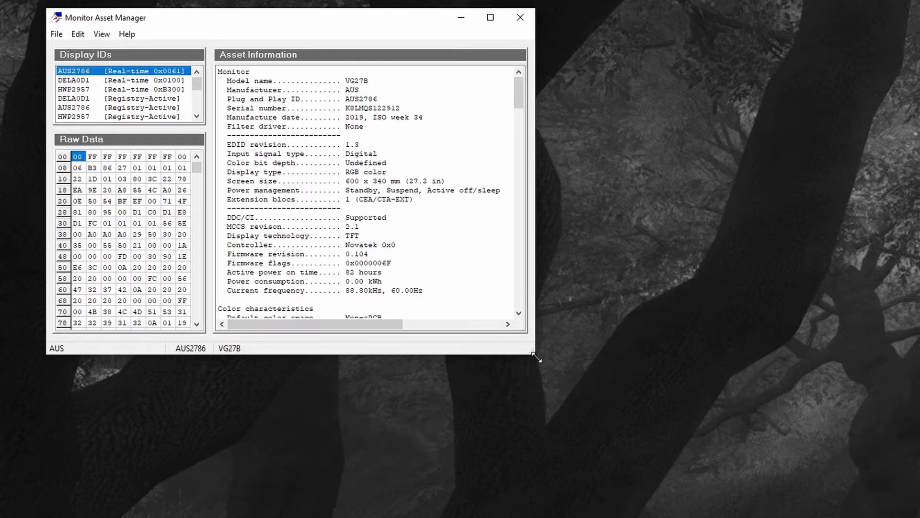
Step: Enlarge the Monitor Asset Manager window and review the VG27B monitor's details
drag(536, 357, 868, 516)
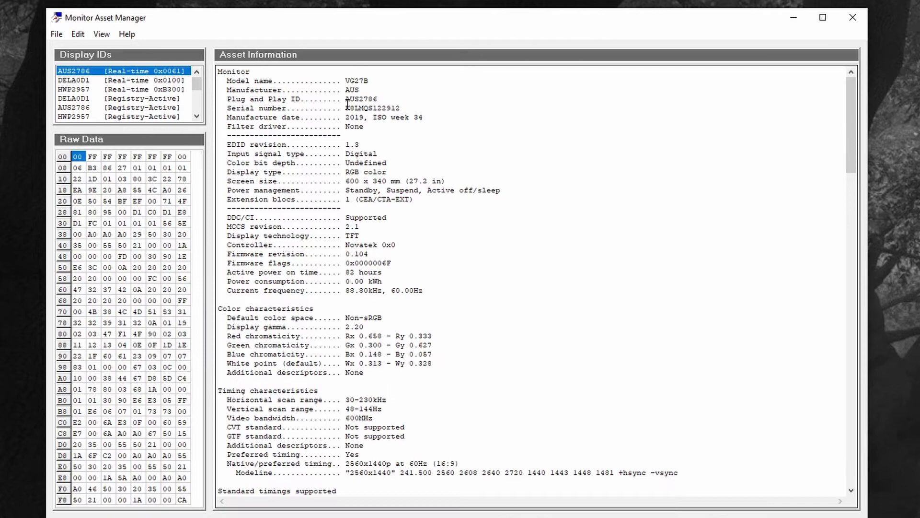
click(121, 80)
click(126, 90)
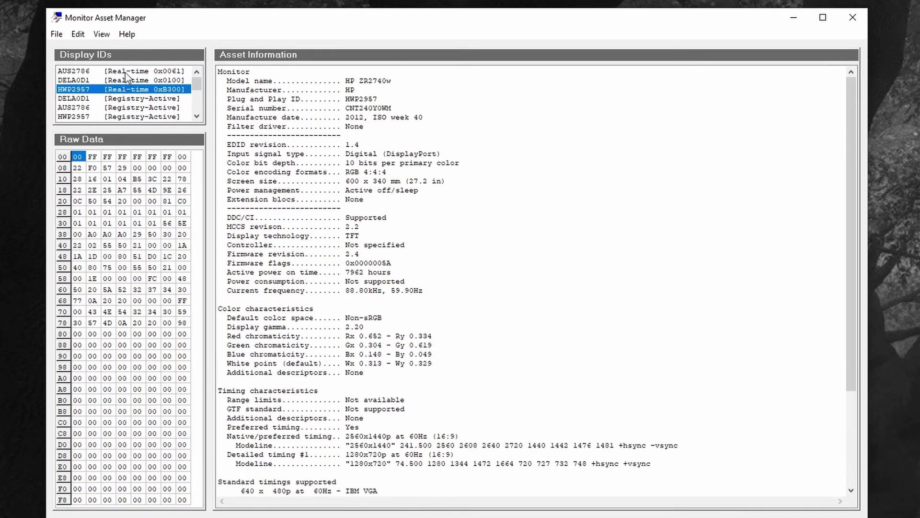
click(124, 72)
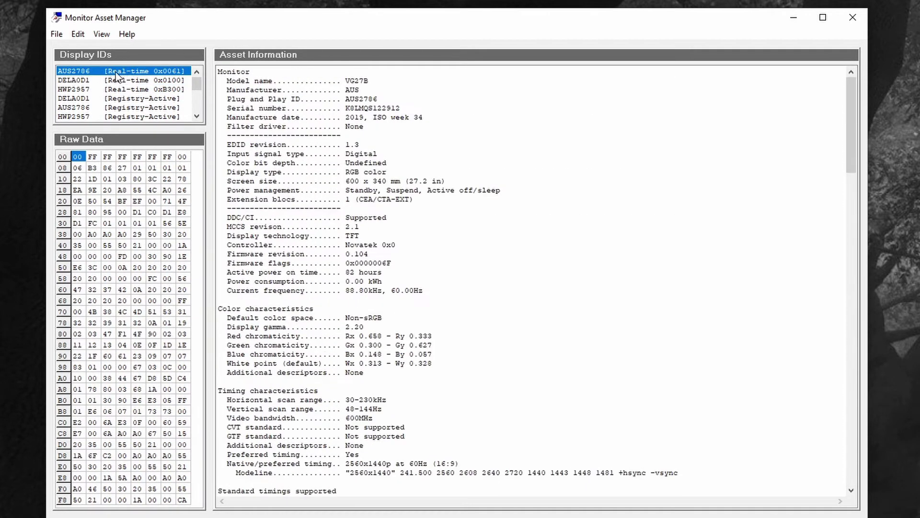
triple_click(367, 81)
click(344, 81)
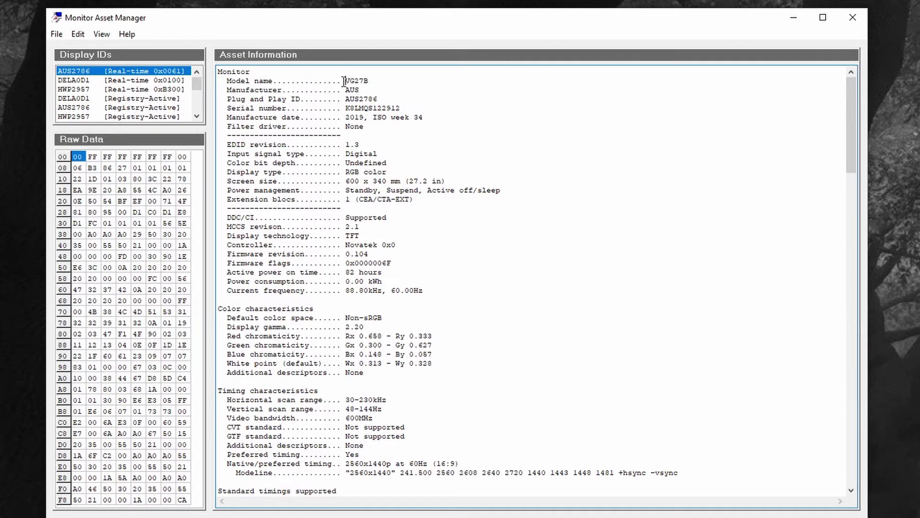
Step: Compare the Dell S2716DG and HP ZR2740w entries, ending on the Dell's EDID details
click(93, 80)
drag(346, 81, 411, 79)
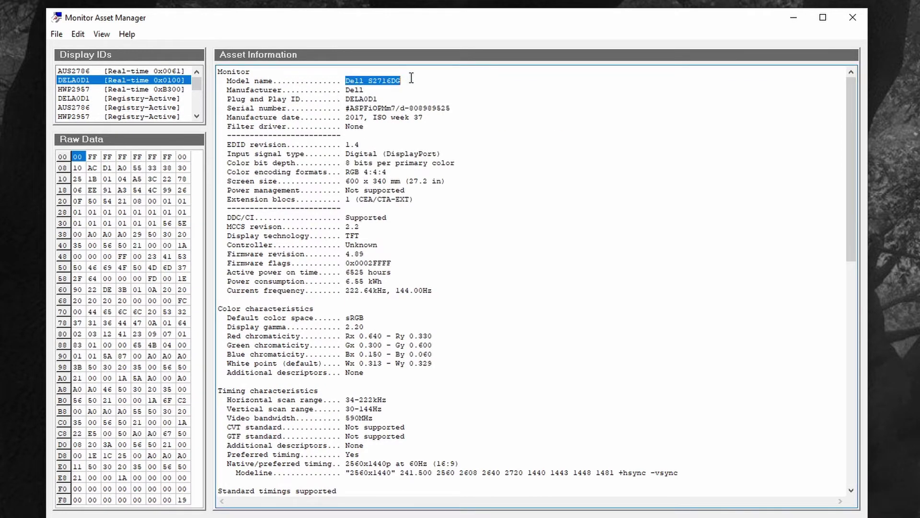
click(352, 82)
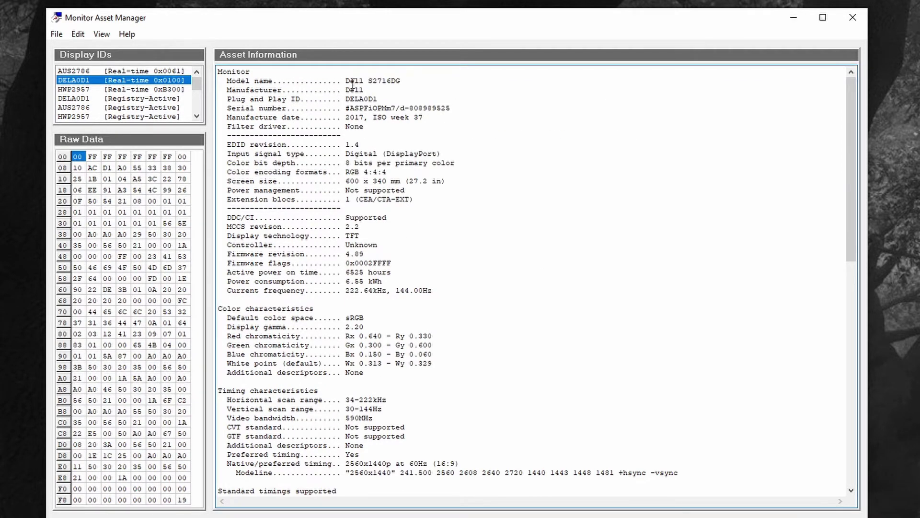
click(100, 89)
drag(346, 82, 411, 81)
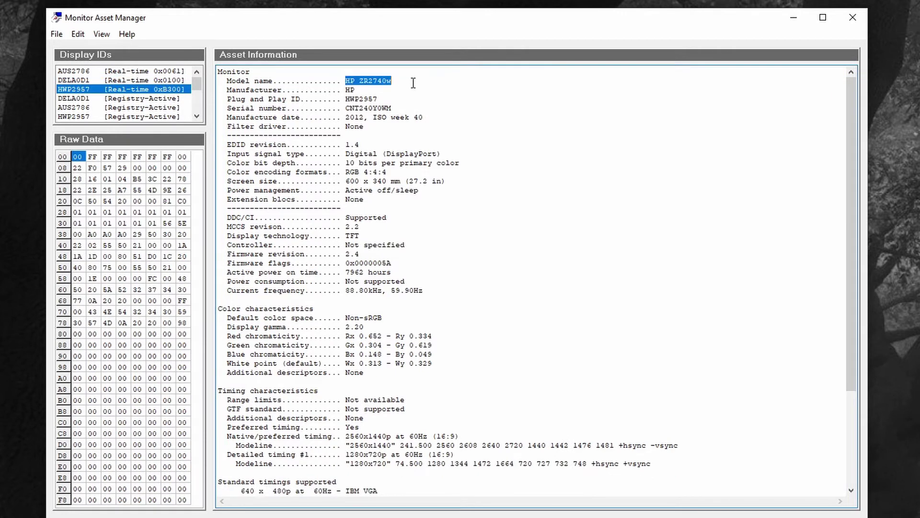
click(412, 82)
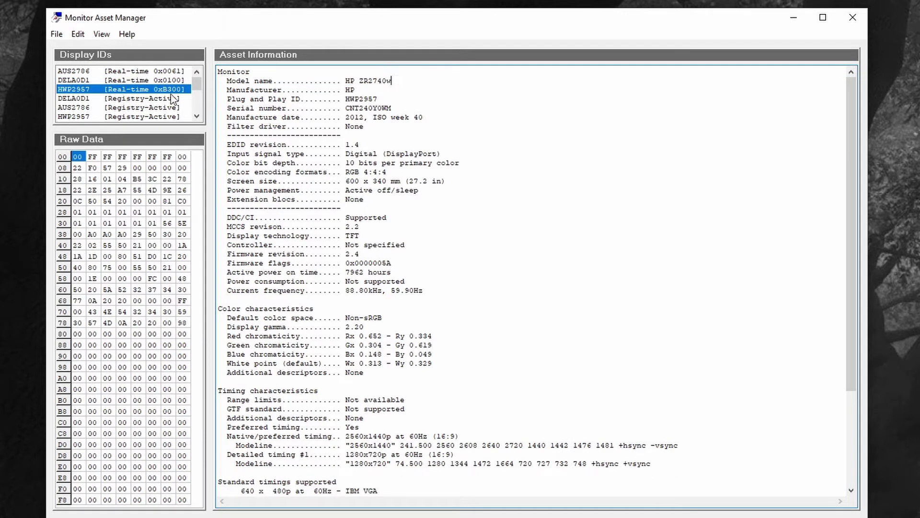
click(123, 81)
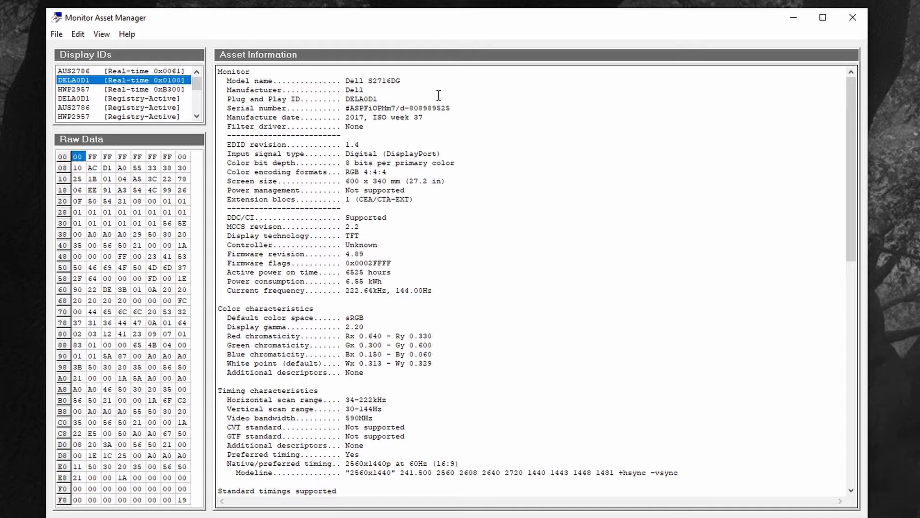
Step: Create an INF file from the Dell S2716DG's data and save it as DELL.inf on the desktop
click(57, 34)
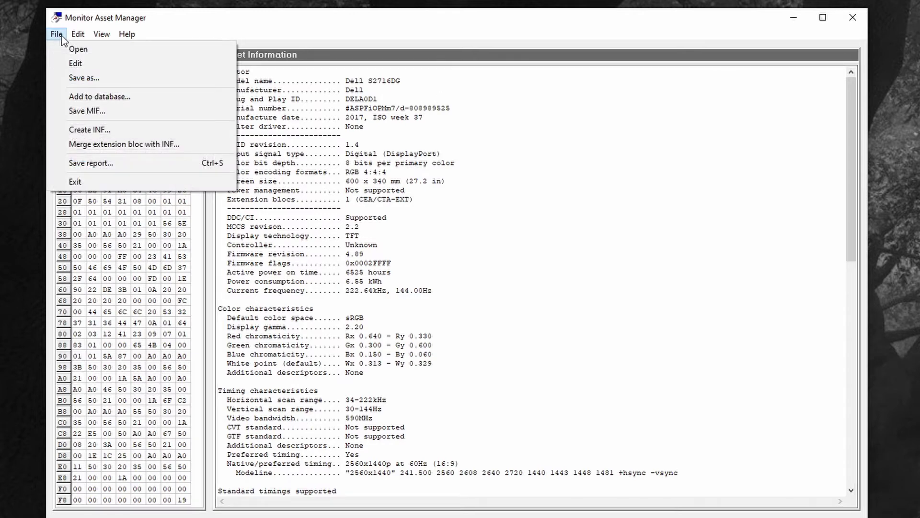
click(102, 131)
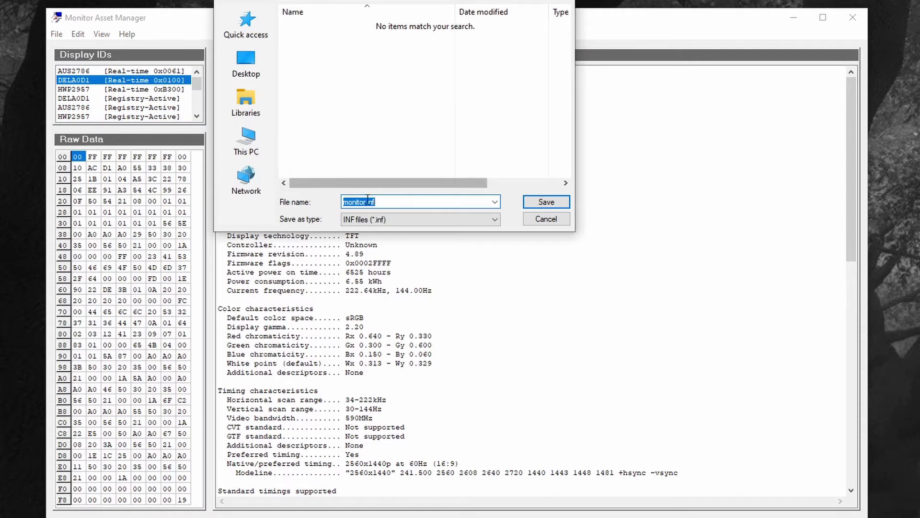
click(366, 202)
double_click(366, 202)
text(DELL)
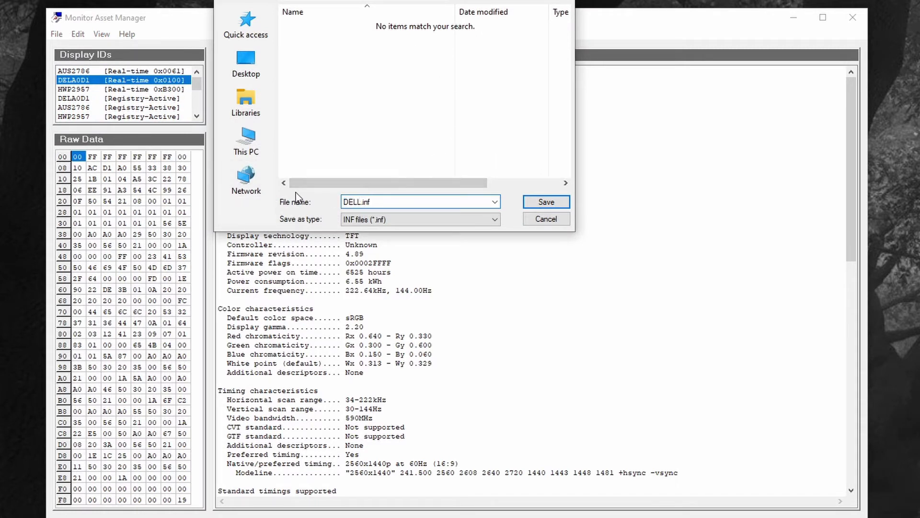
click(538, 206)
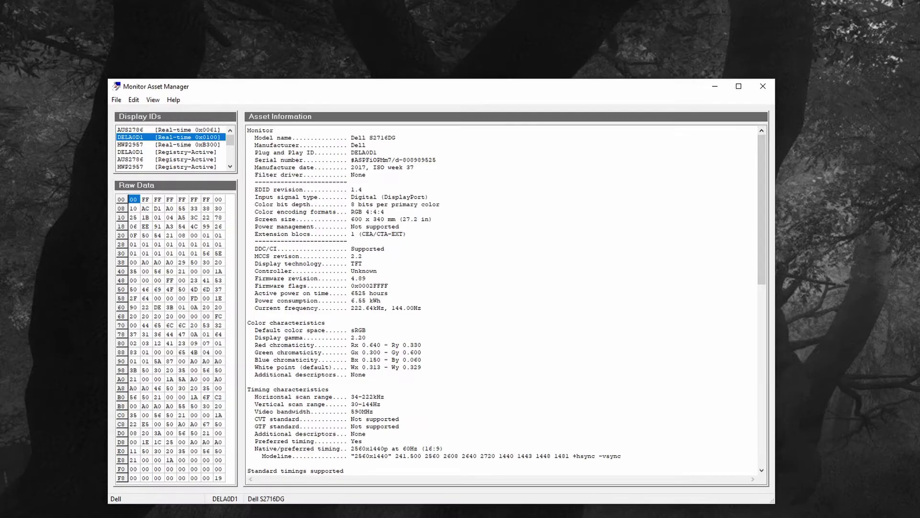
click(659, 28)
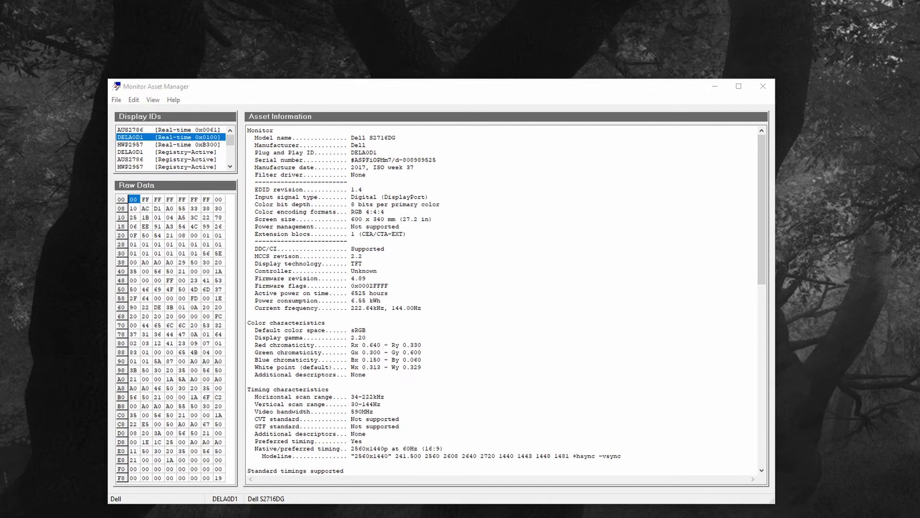
Step: Locate the DELL.inf file on the desktop and deselect it
mouse_move(659, 33)
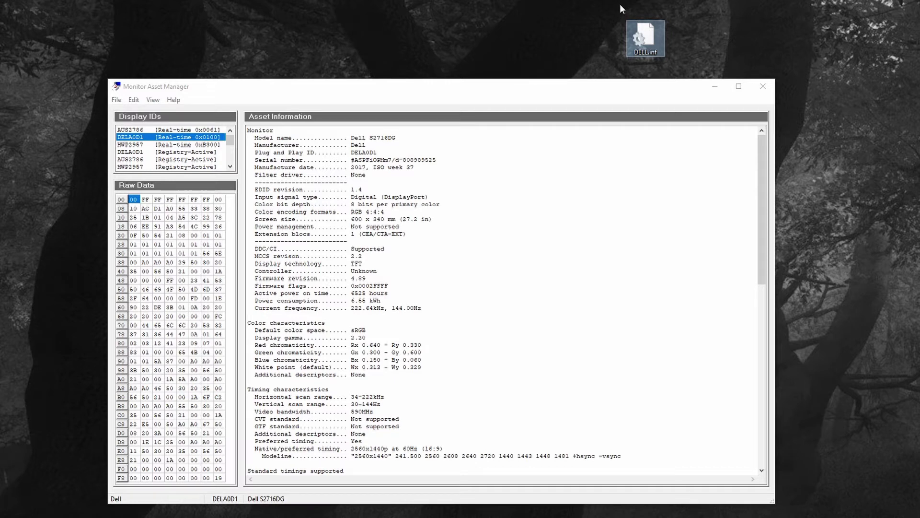
click(641, 59)
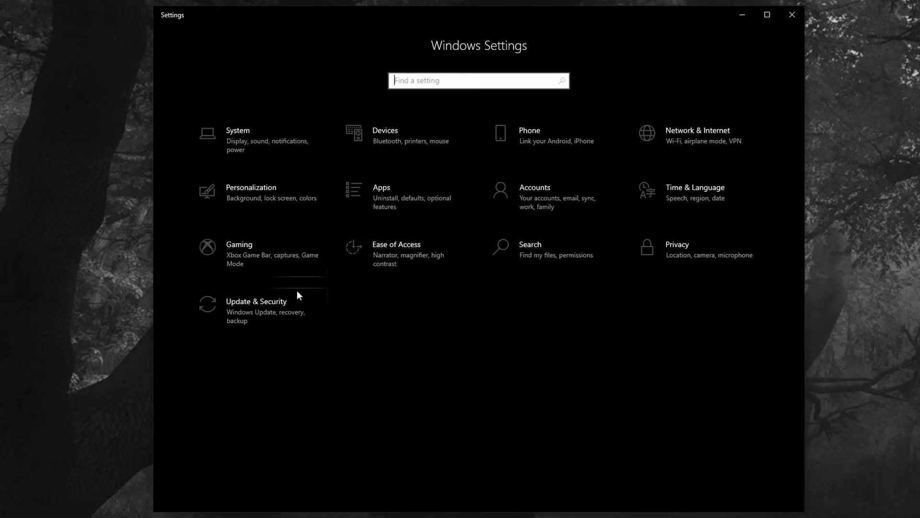
Step: Restart the PC into advanced startup from Update & Security > Recovery
click(248, 320)
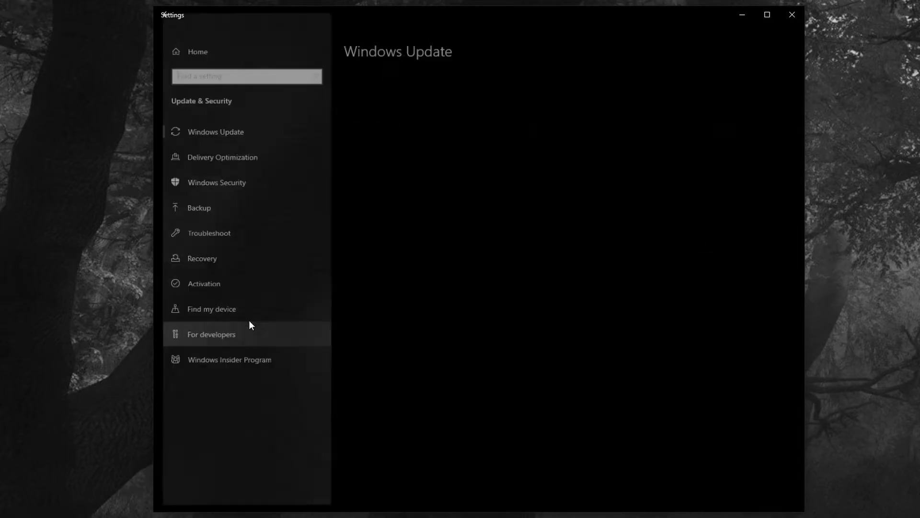
click(197, 259)
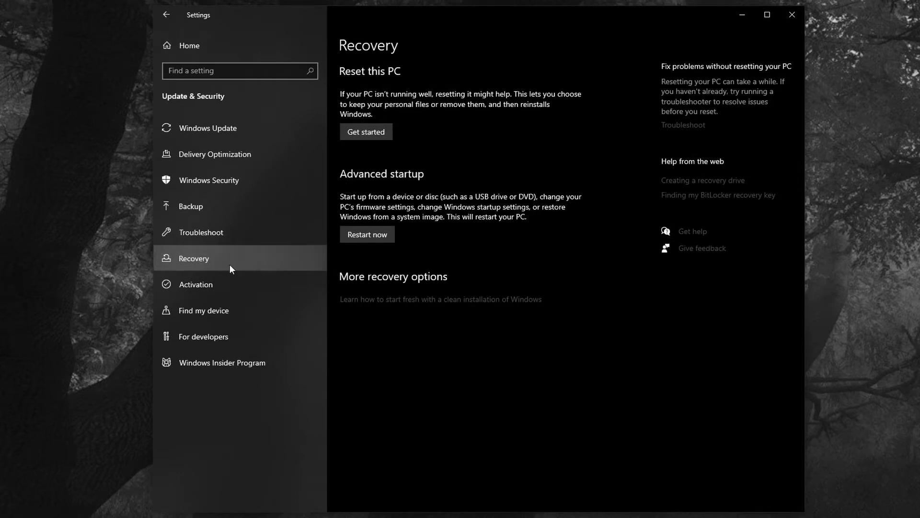
click(376, 235)
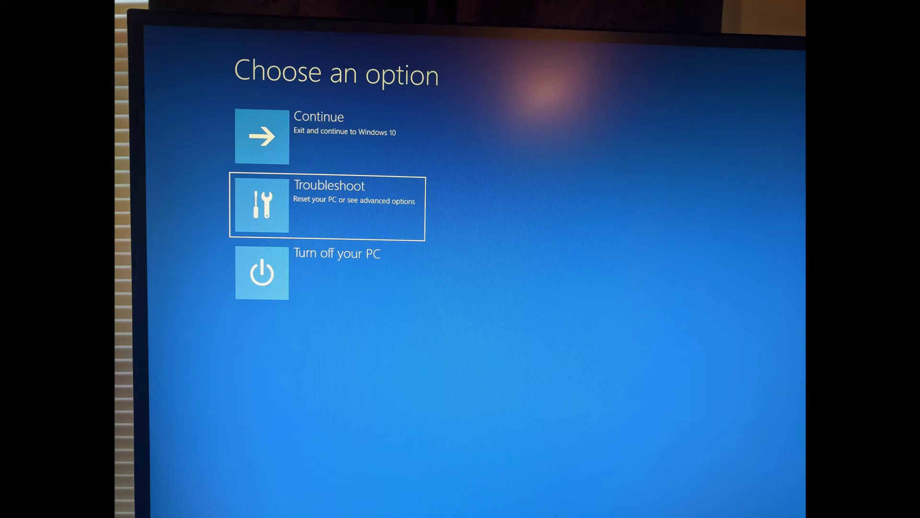
Step: Go through Troubleshoot to Startup Settings in the recovery screens and restart the PC
key(Return)
key(Return)
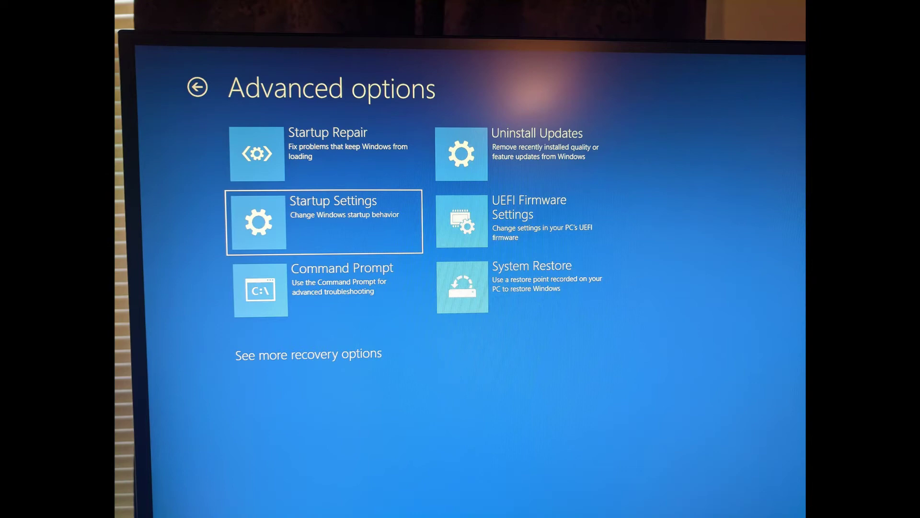
key(Return)
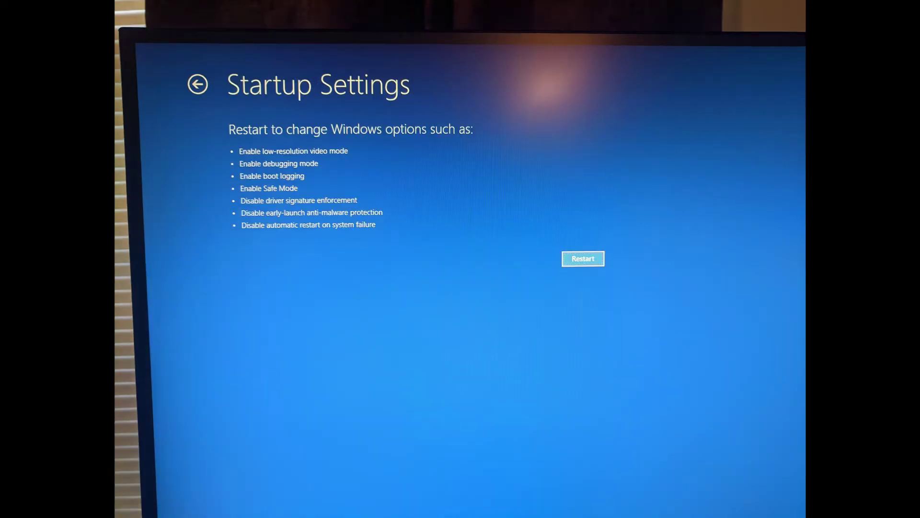
key(Return)
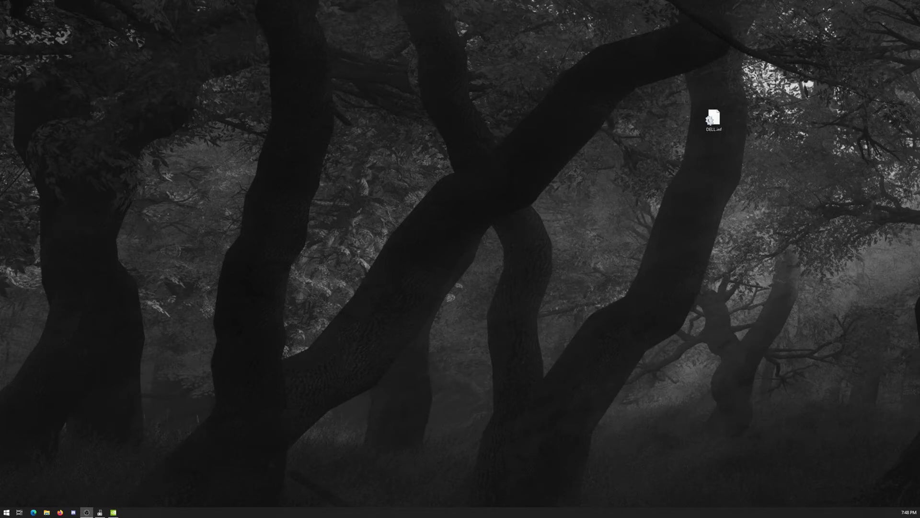
Step: Start a manual driver update for the HP ZR2740w IPS Monitor, picking from a list of drivers
drag(919, 178, 521, 170)
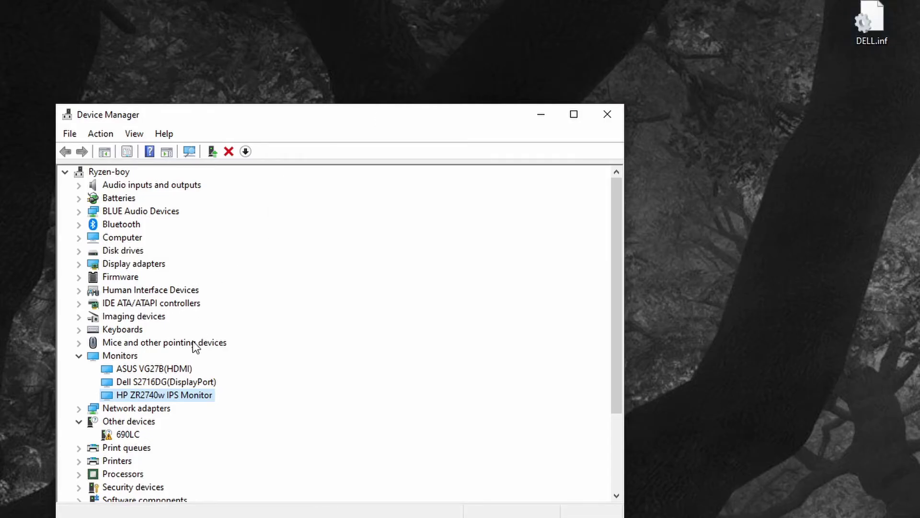
right_click(186, 400)
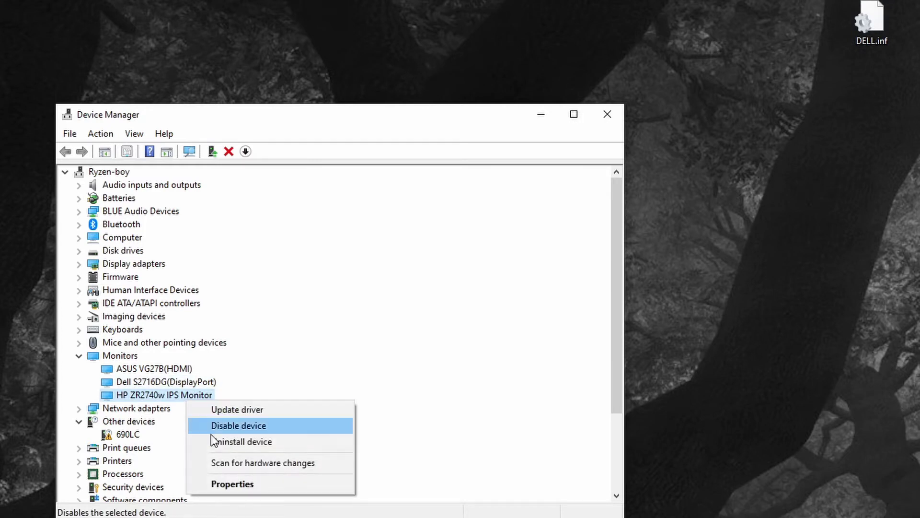
click(235, 483)
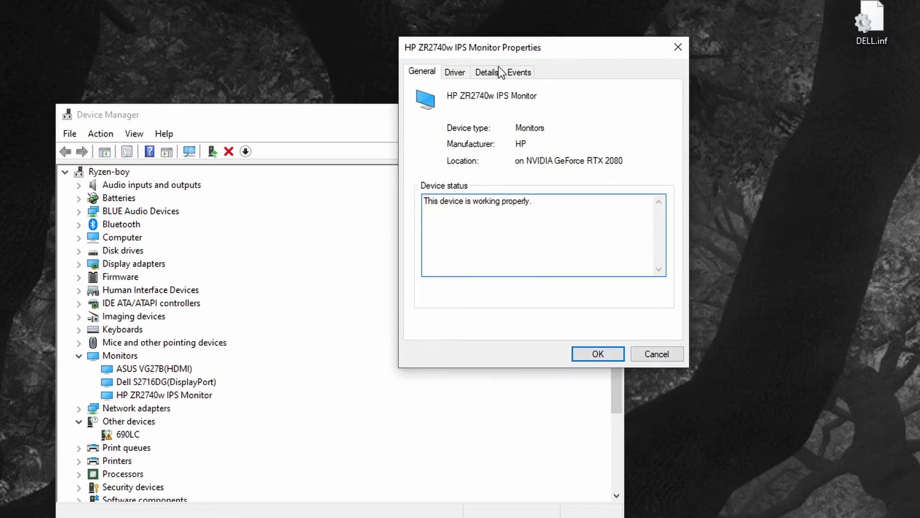
click(455, 72)
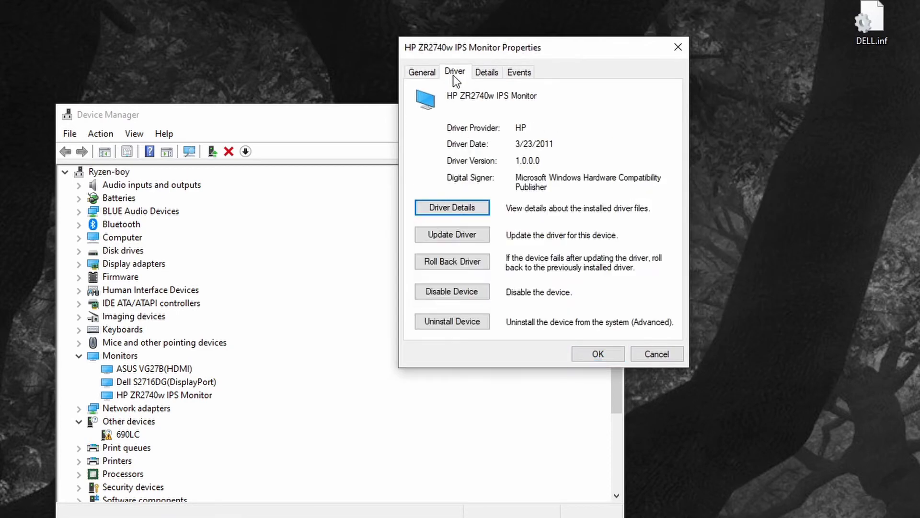
click(462, 233)
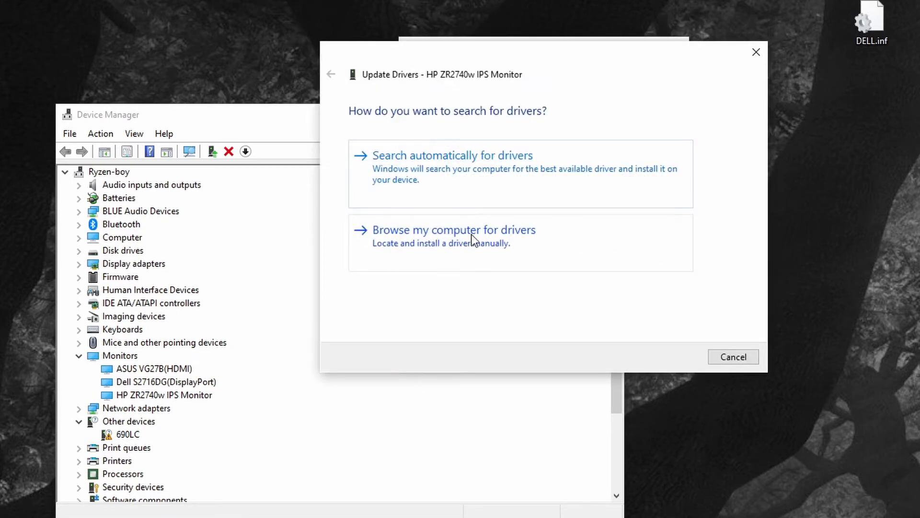
click(474, 230)
click(492, 263)
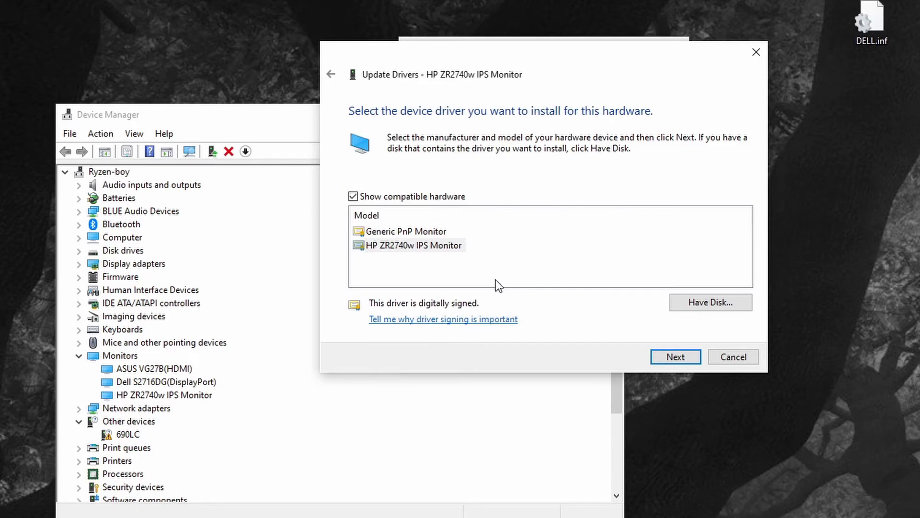
Step: Use Have Disk to browse through This PC to the Desktop and select DELL.inf
click(683, 306)
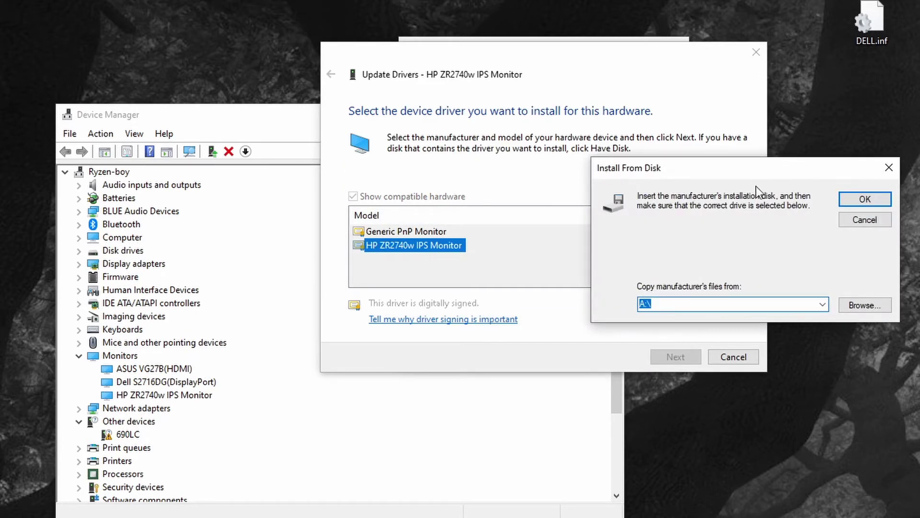
click(862, 306)
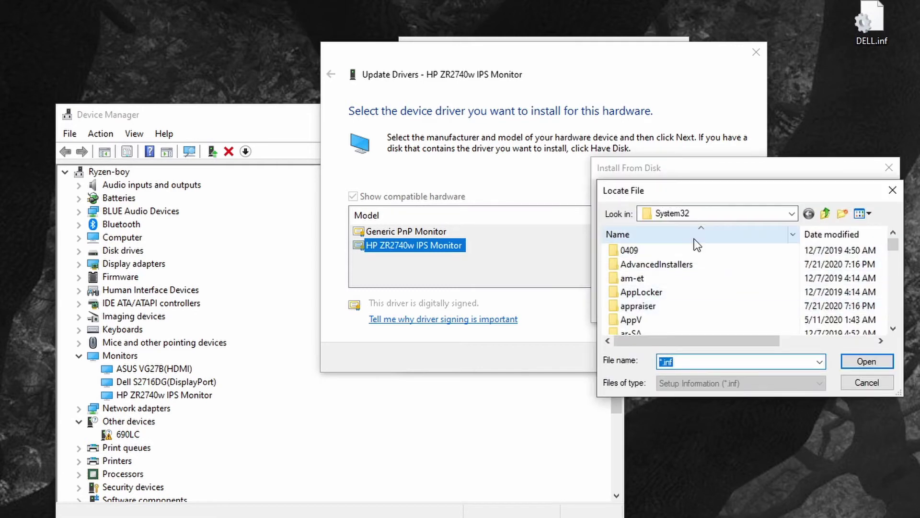
click(792, 213)
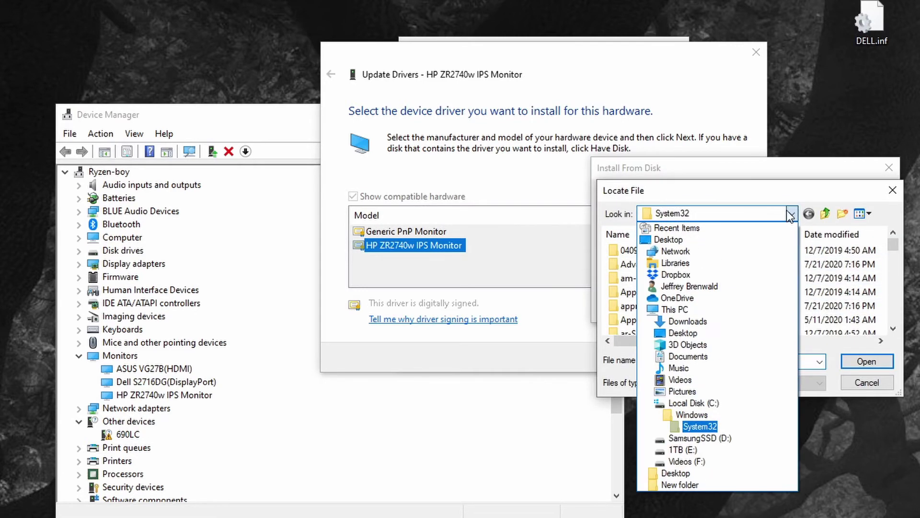
click(683, 241)
double_click(687, 320)
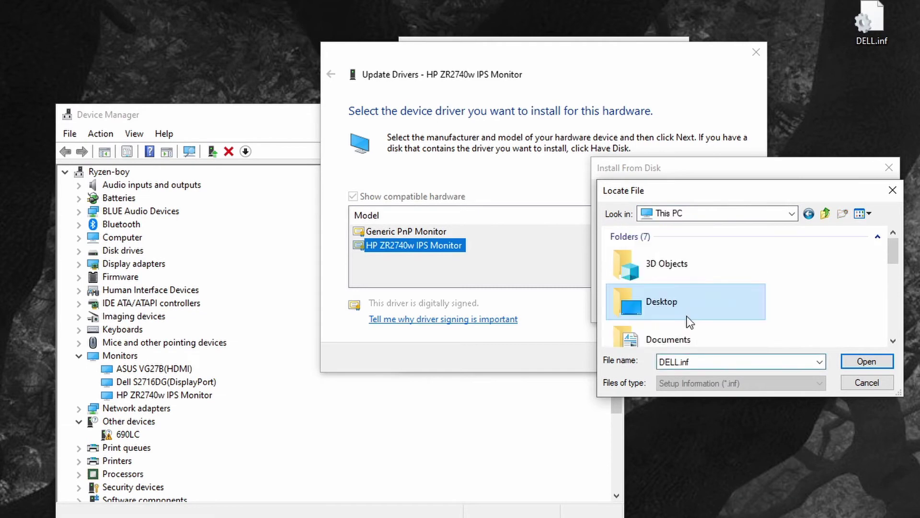
double_click(686, 312)
click(702, 362)
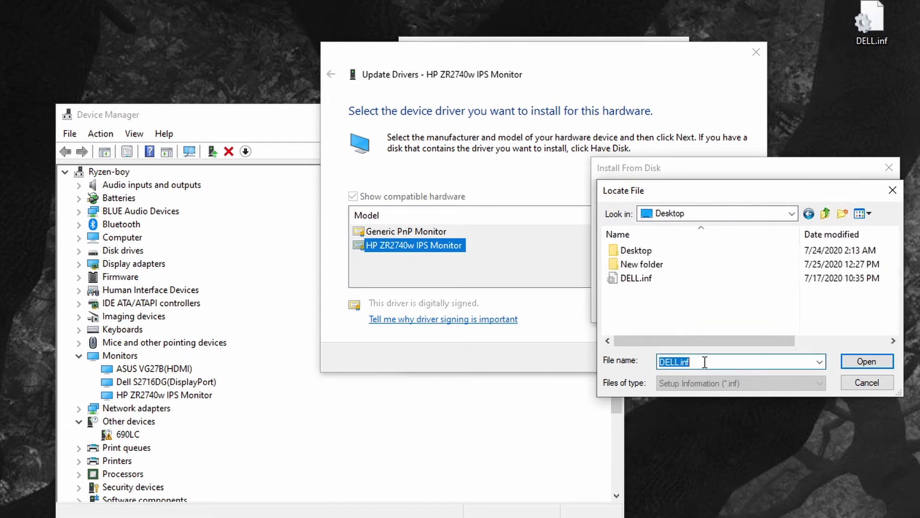
Step: Install the Dell S2716DG (DELA0D1 EDID Override) driver from DELL.inf despite the unsigned-driver warning
click(854, 361)
click(865, 201)
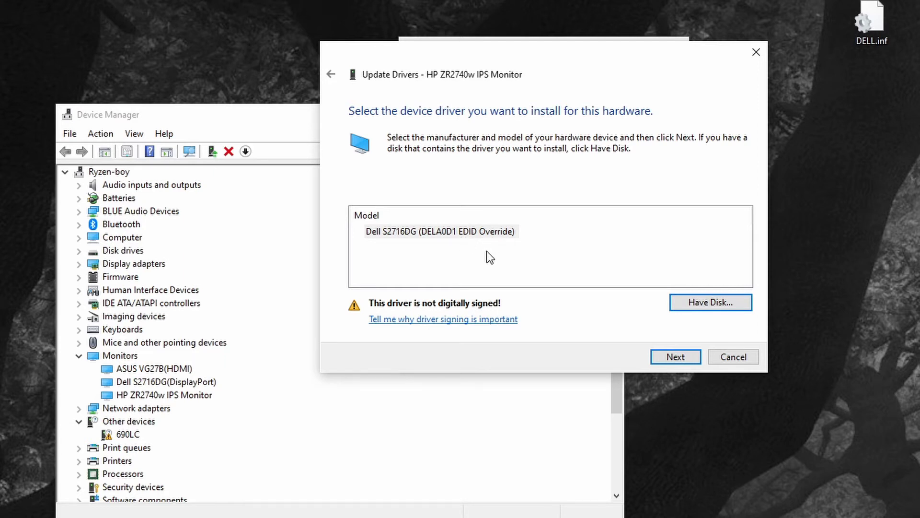
click(676, 357)
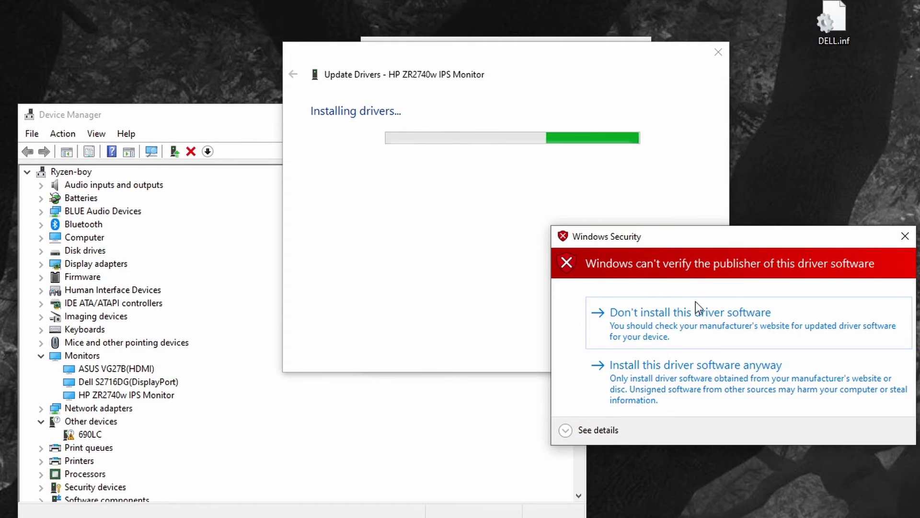
click(695, 387)
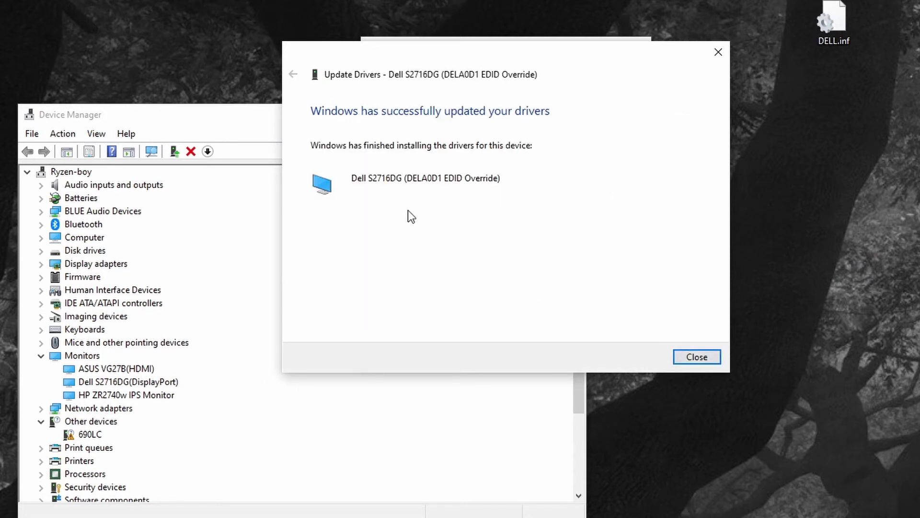
Step: Close the driver update wizard and the monitor Properties, and select the Dell monitor entry
click(696, 361)
click(538, 357)
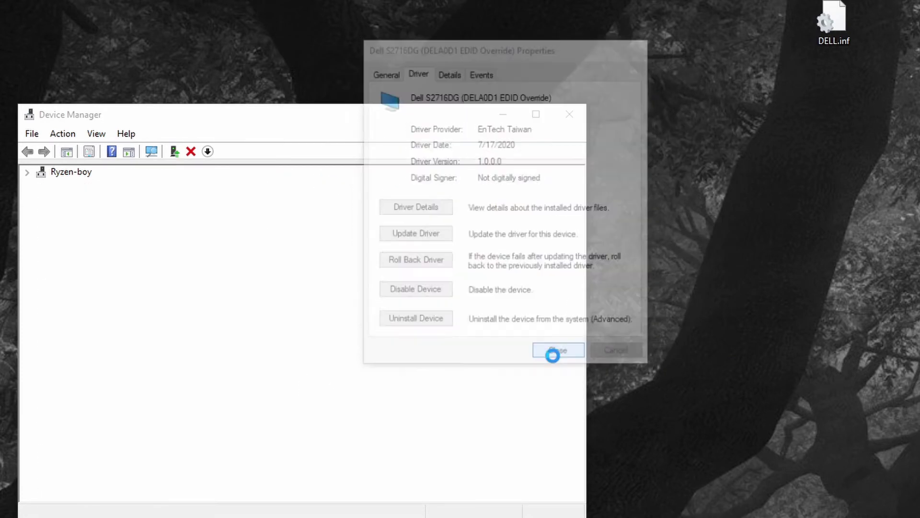
click(163, 397)
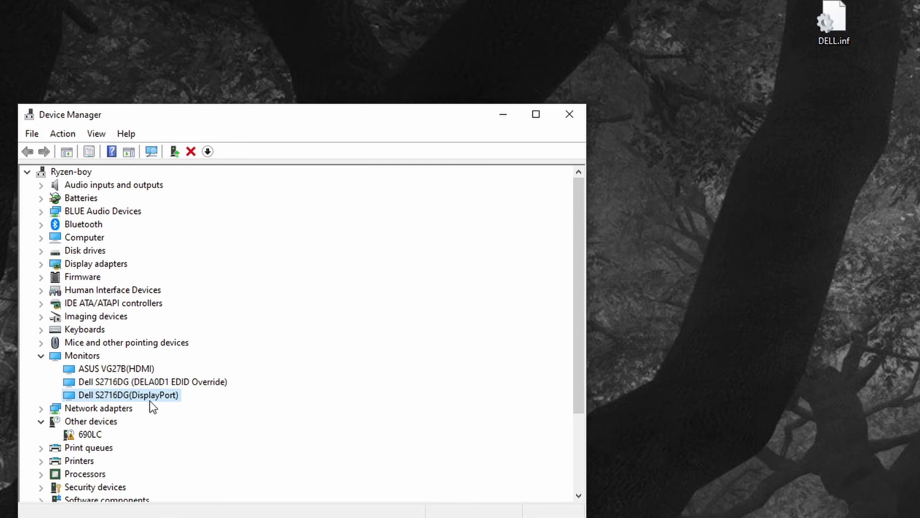
Step: Check the VG27B and both Dell S2716DG displays at 60Hz, then tick Span displays with Surround
click(149, 383)
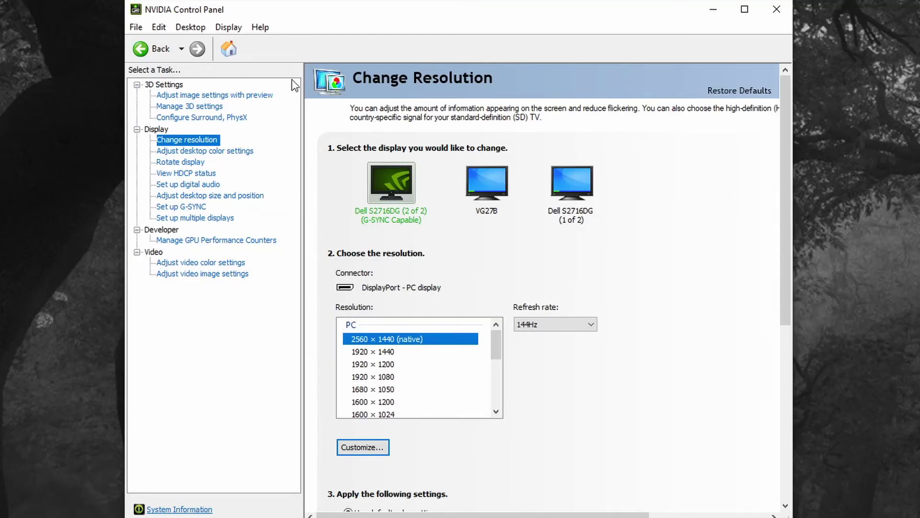
click(489, 215)
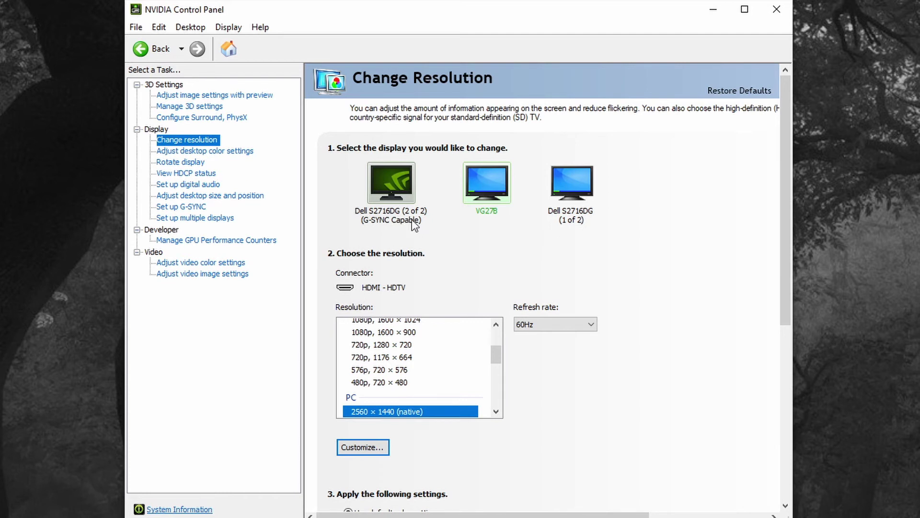
click(368, 221)
click(570, 217)
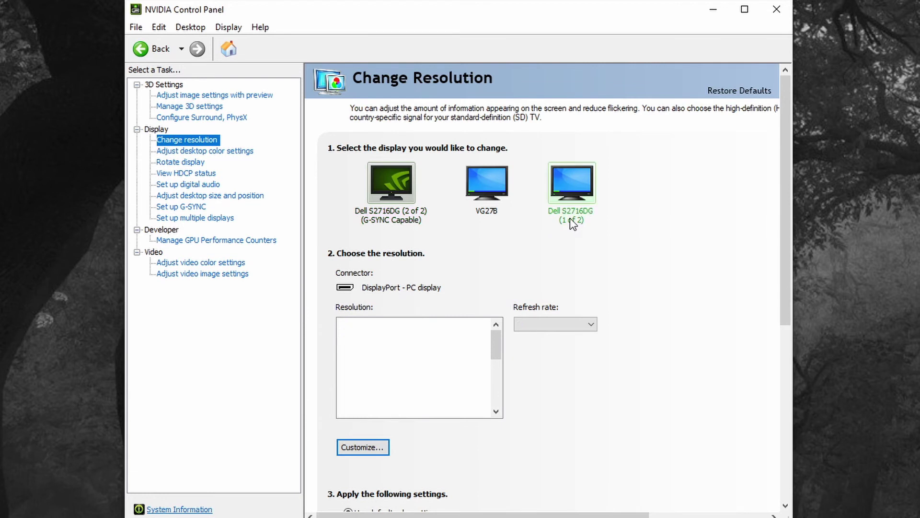
click(556, 325)
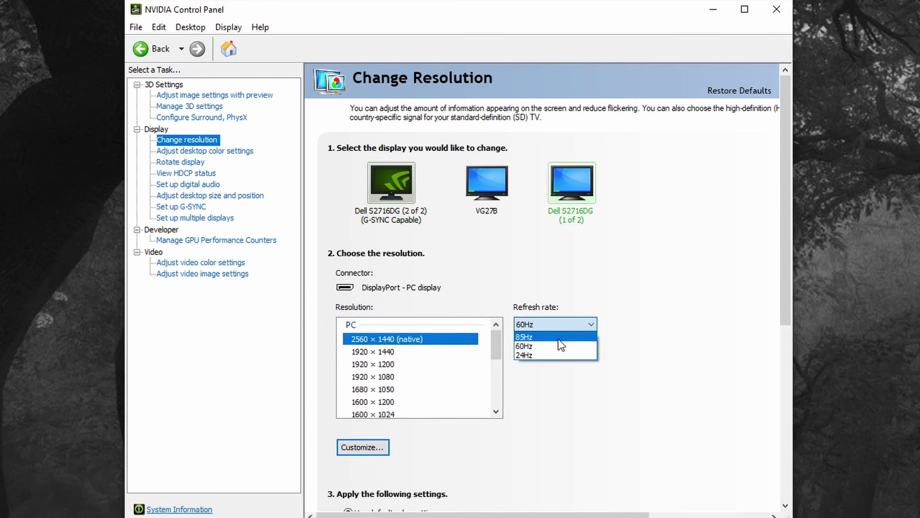
click(545, 278)
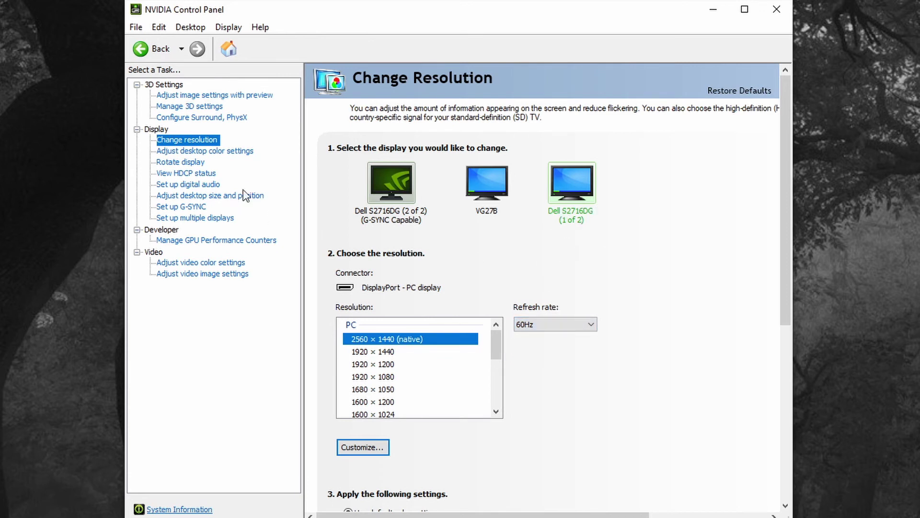
click(201, 118)
click(360, 181)
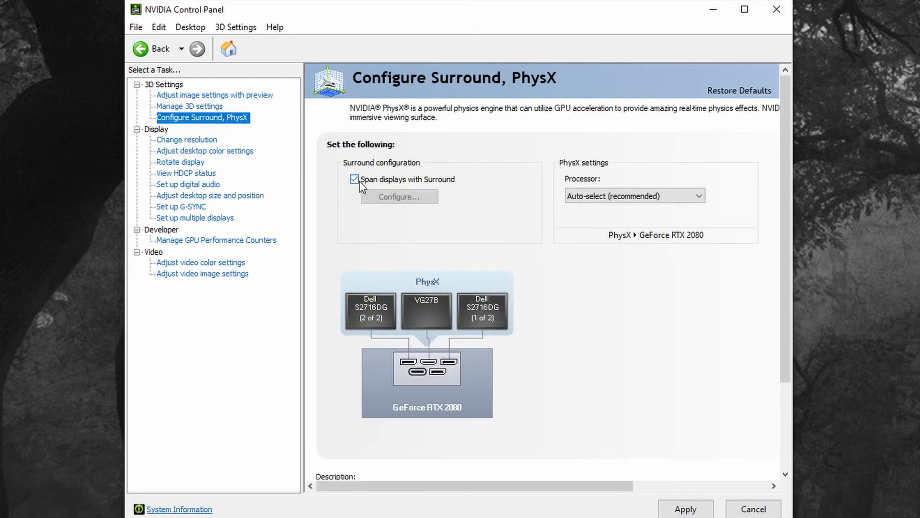
Step: Set up Surround with a 1 × 3 topology, all three displays ticked, at 7680 × 1440
click(689, 507)
click(239, 310)
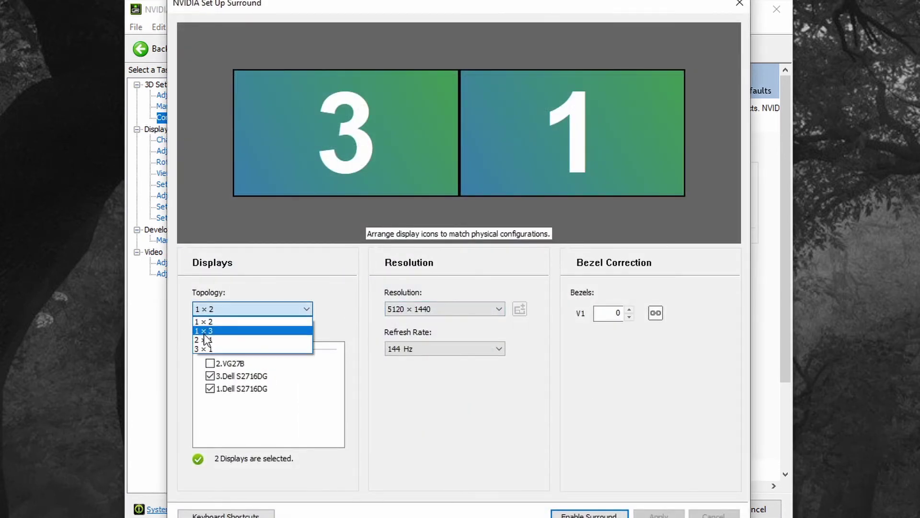
click(207, 341)
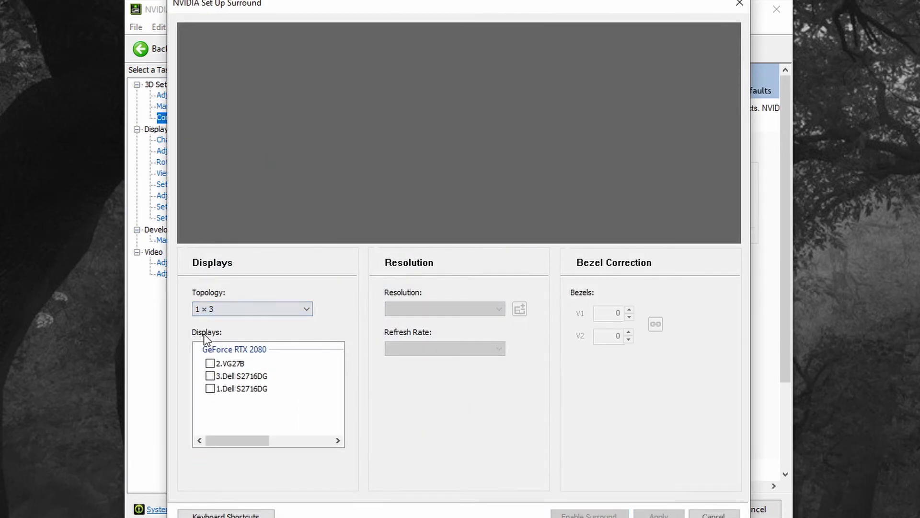
click(210, 363)
click(210, 388)
click(210, 376)
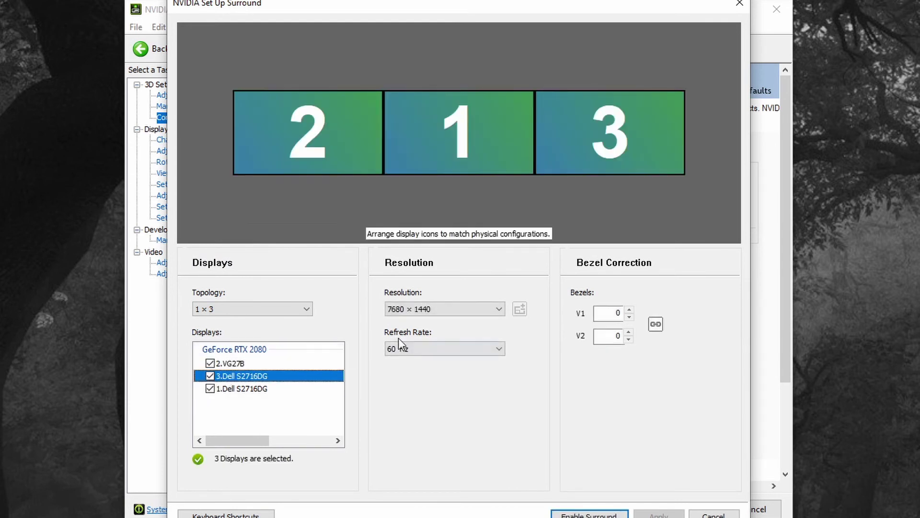
click(434, 311)
click(441, 320)
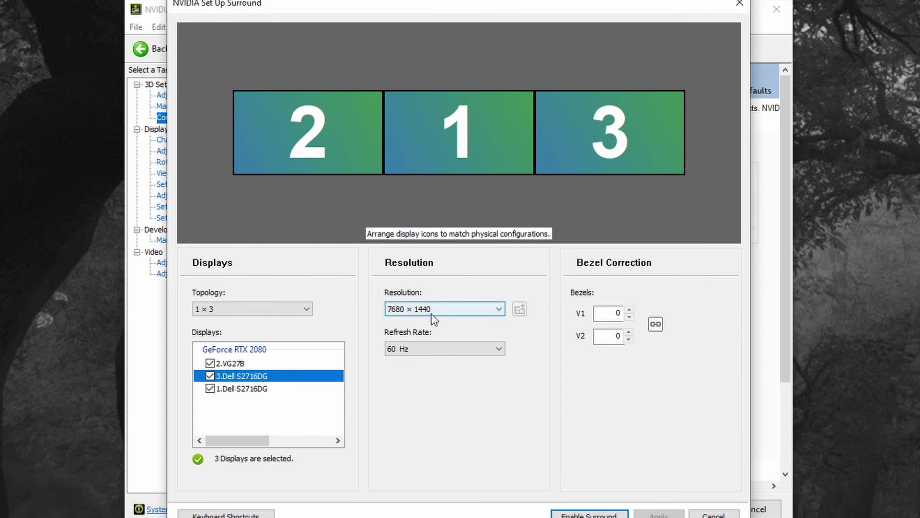
Step: Set V1 bezel correction to 25 pixels and enable Surround
click(618, 314)
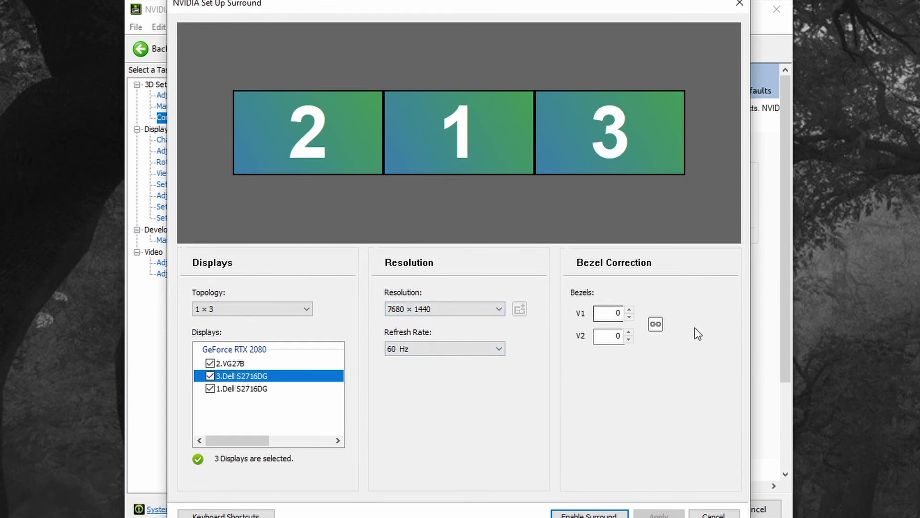
click(655, 324)
click(608, 312)
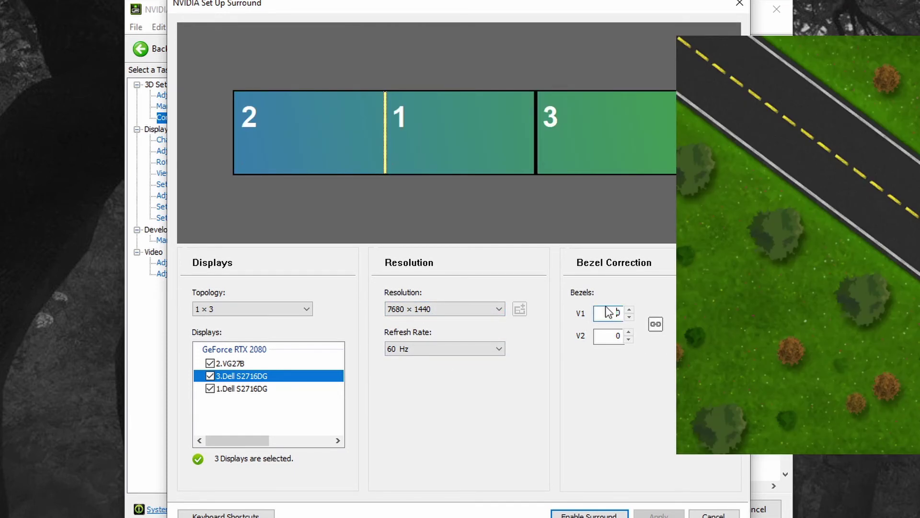
click(629, 310)
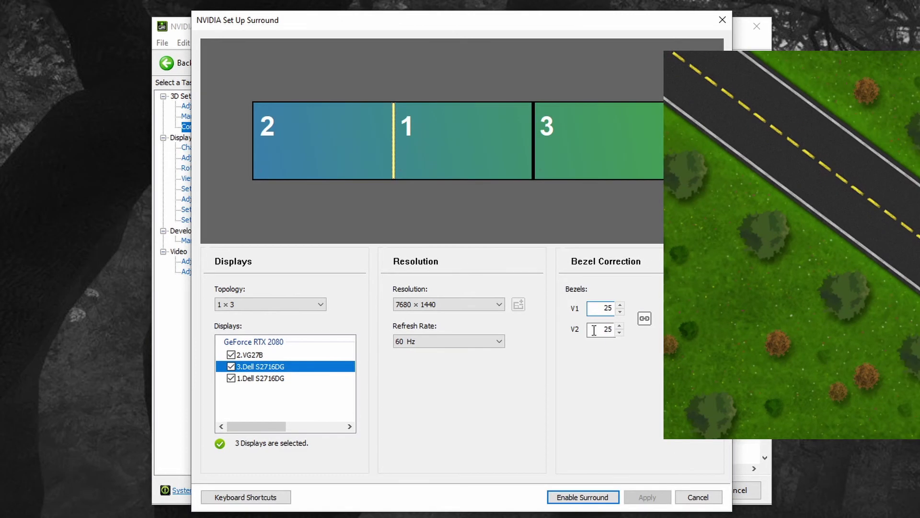
drag(586, 26, 416, 39)
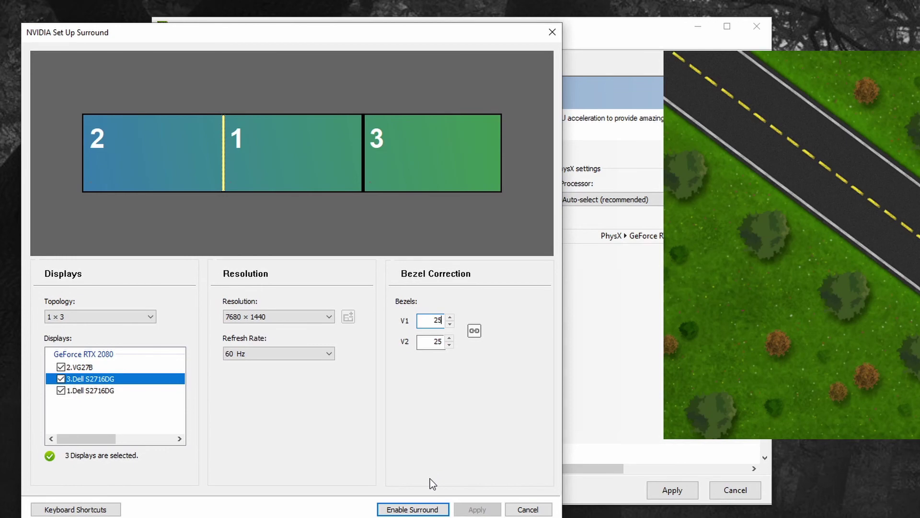
click(415, 509)
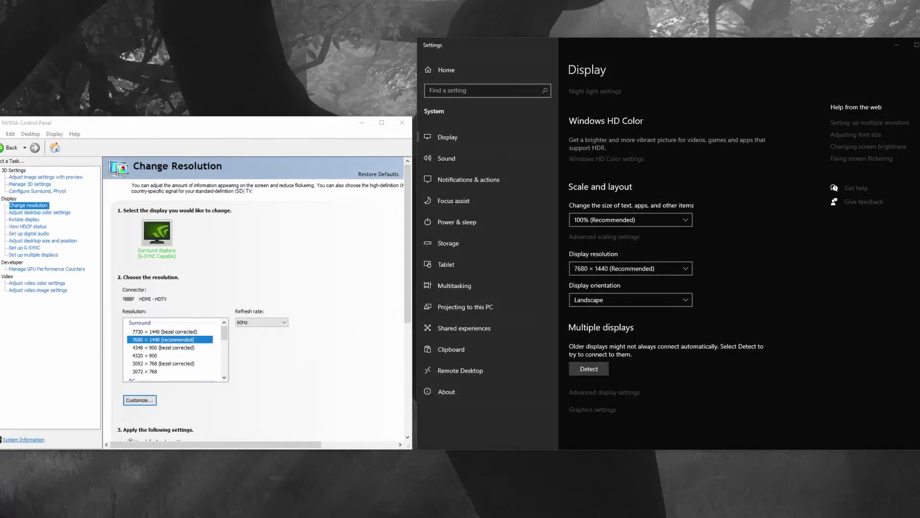